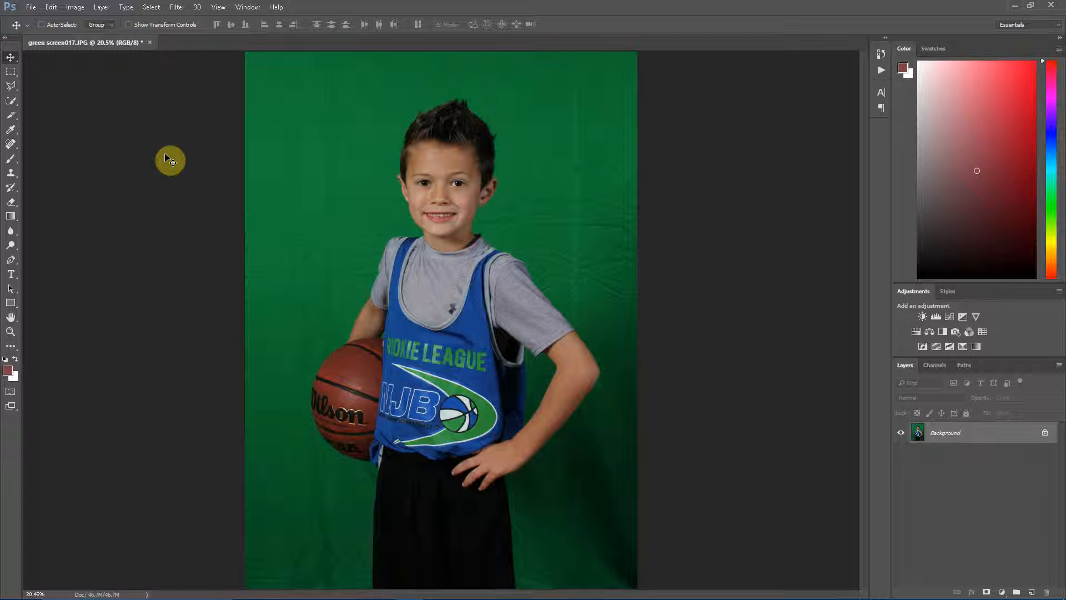
Sample the jersey's green lettering and the dark lower corner of the backdrop in the foreground Color Picker, and cancel without changing the color
key("ctrl+plus")
key("ctrl+plus")
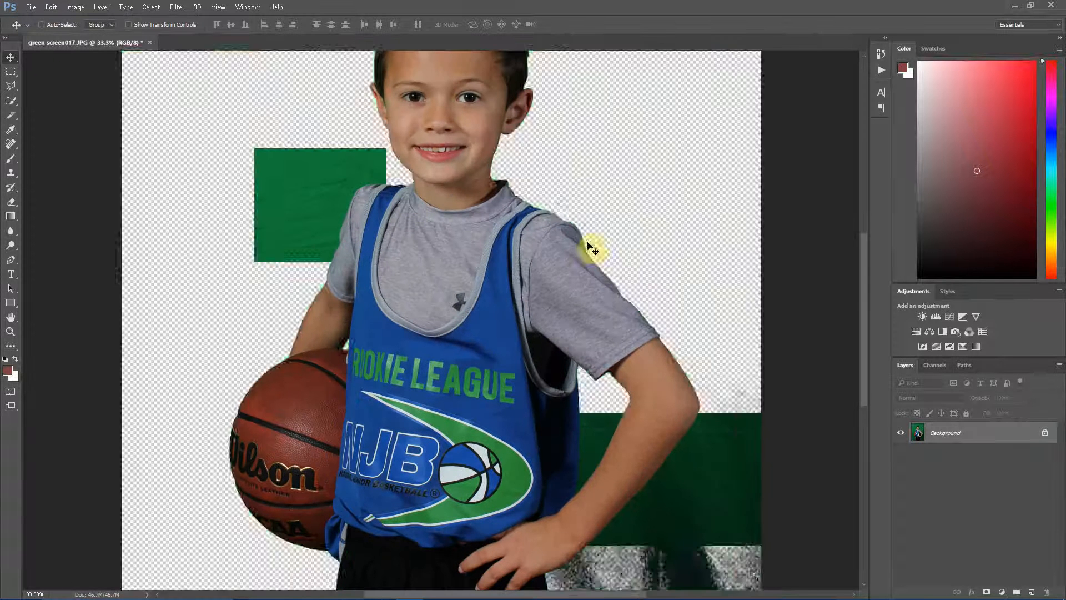
left_click_drag(862, 285, 869, 333)
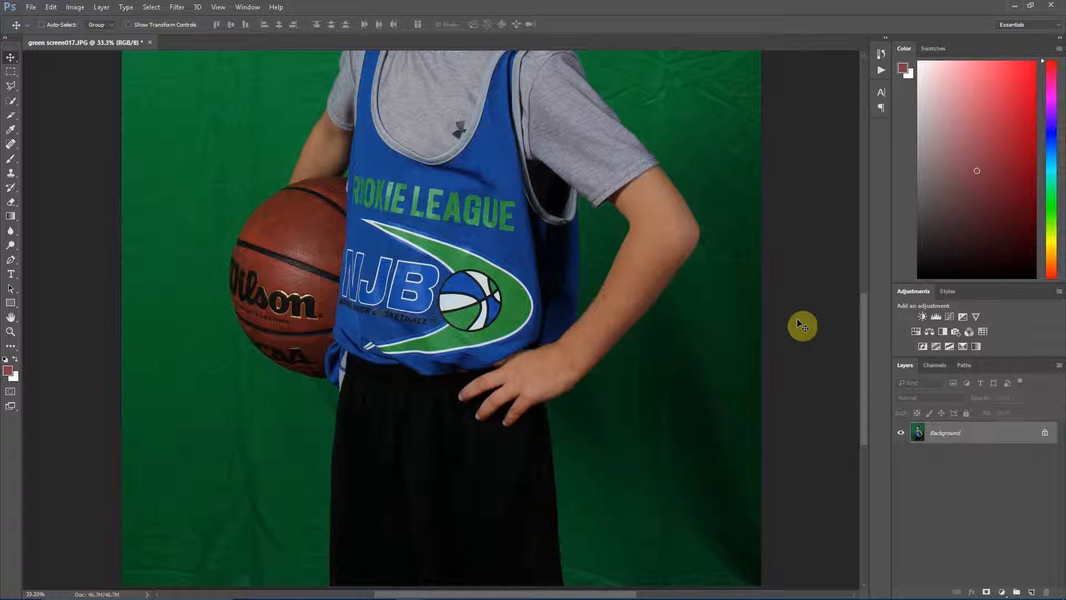
left_click(9, 371)
left_click(455, 254)
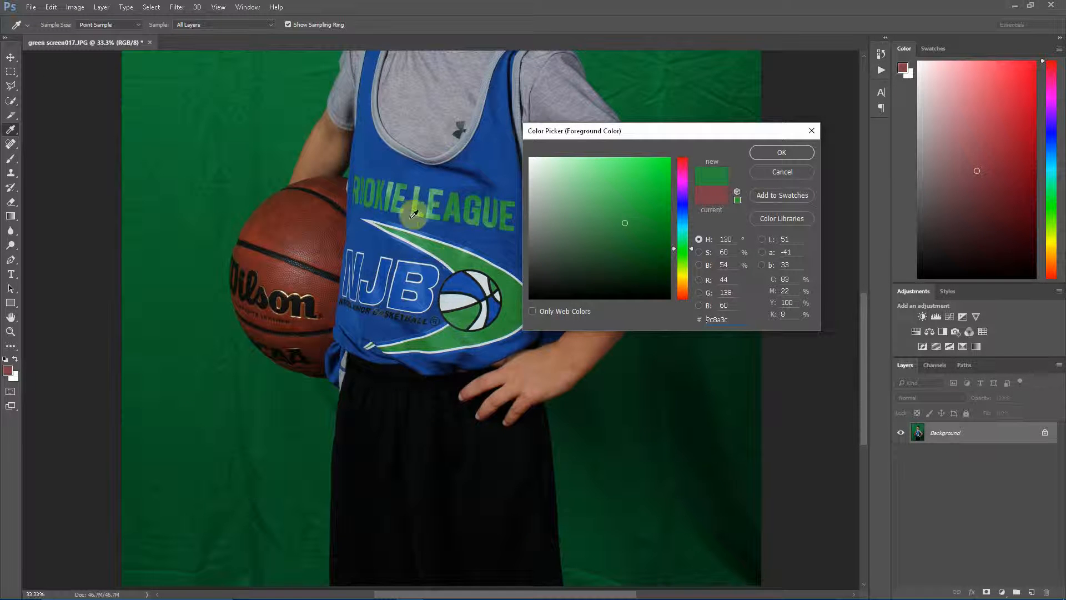
left_click(761, 567)
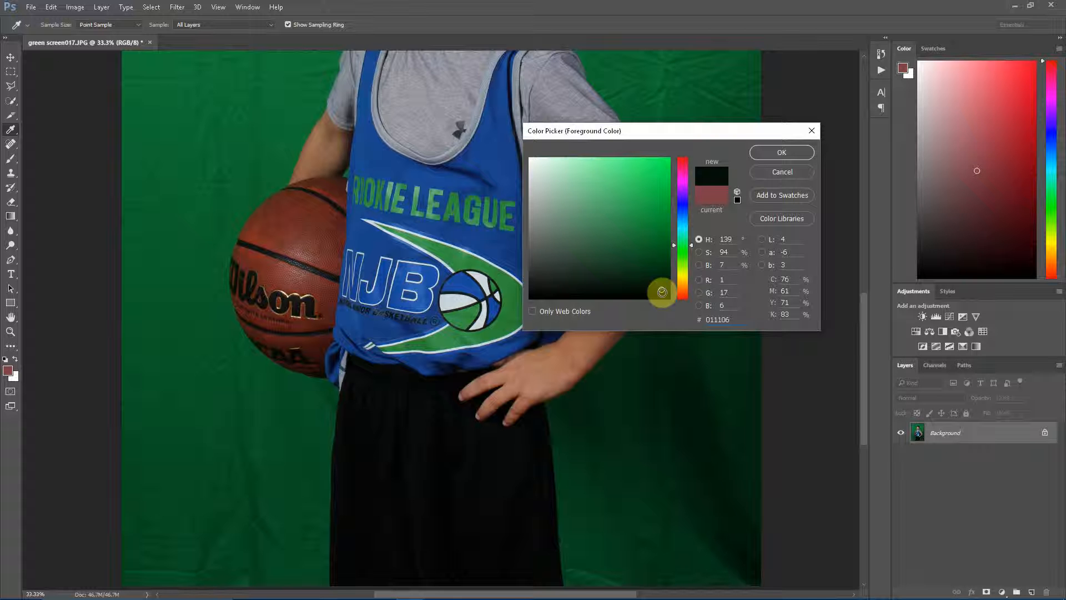
left_click(801, 171)
key("v")
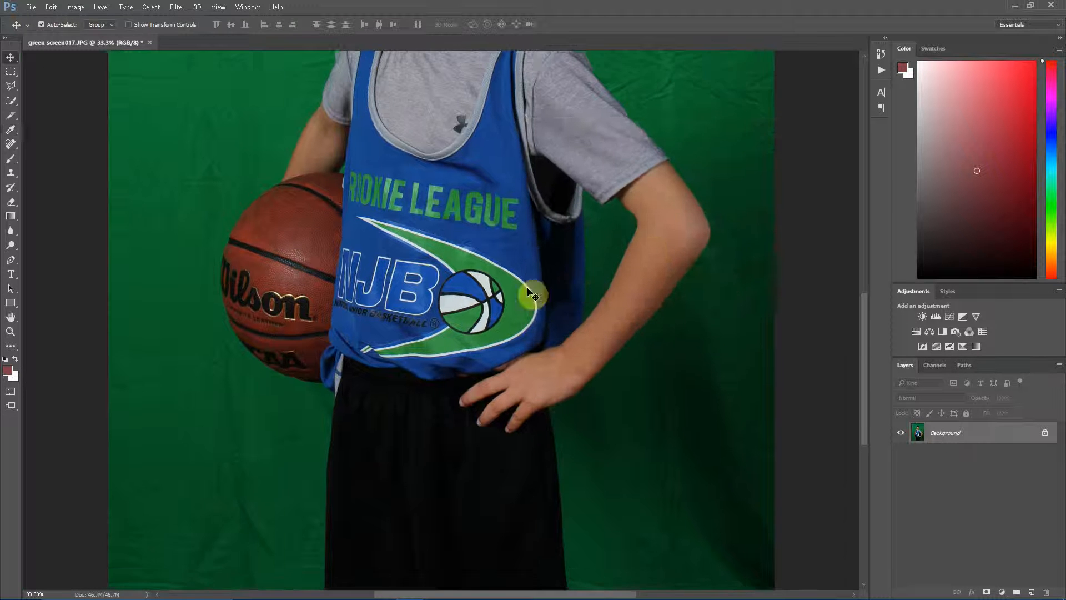
Examine the jersey graphics and the basketball's edge up close for green spill, and return to the whole photo
key("ctrl+plus")
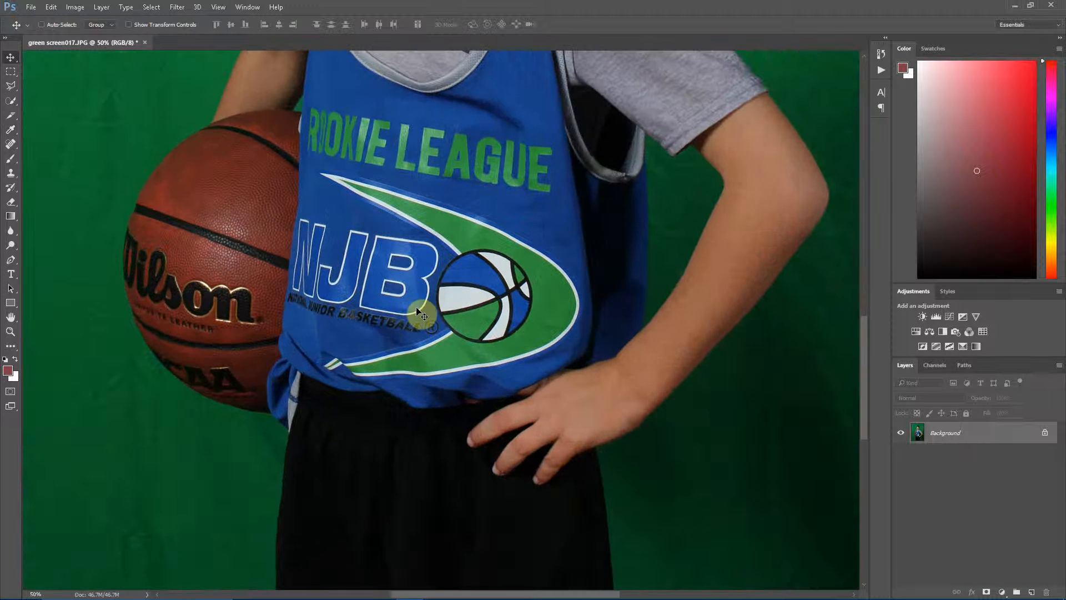
left_click(11, 317)
left_click_drag(166, 319, 435, 351)
key("ctrl+plus")
key("ctrl+plus")
key("ctrl+plus")
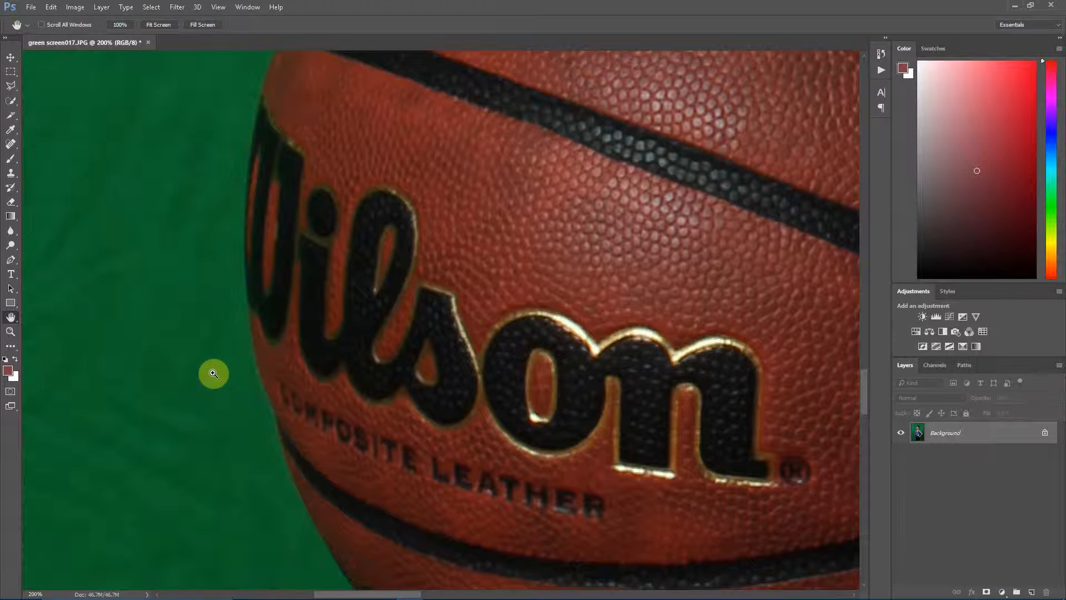
key("ctrl+0")
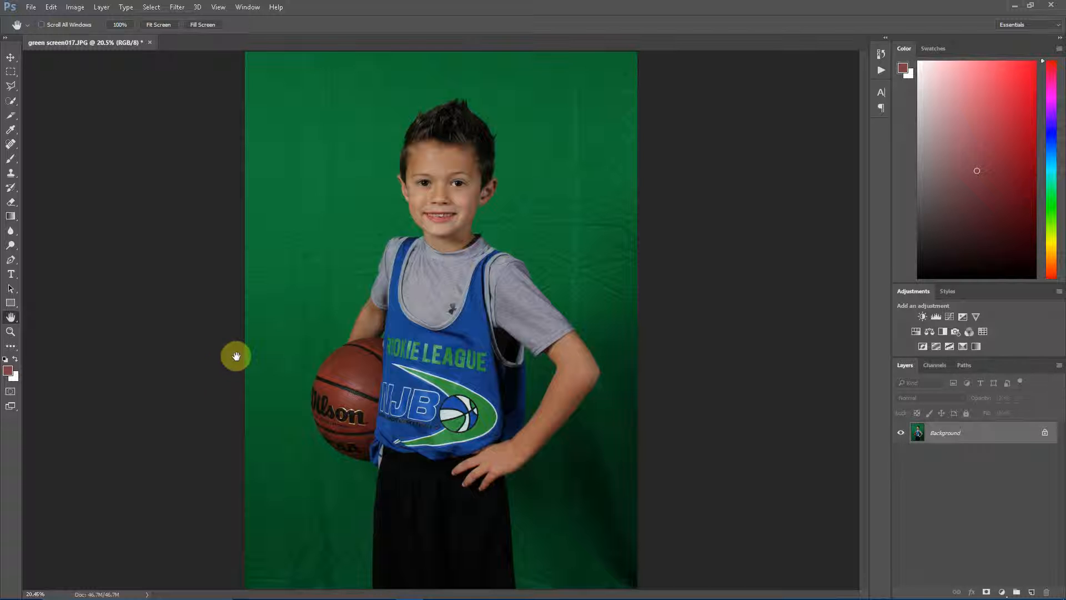
Run the EZ Green Screen 5 filter on the photo
left_click(180, 8)
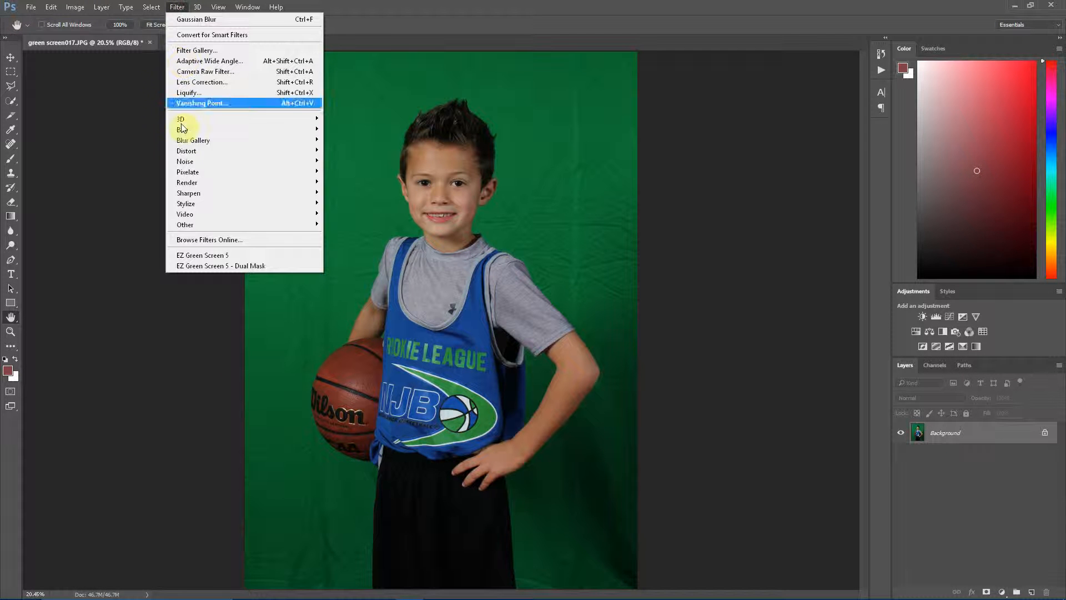
left_click(239, 255)
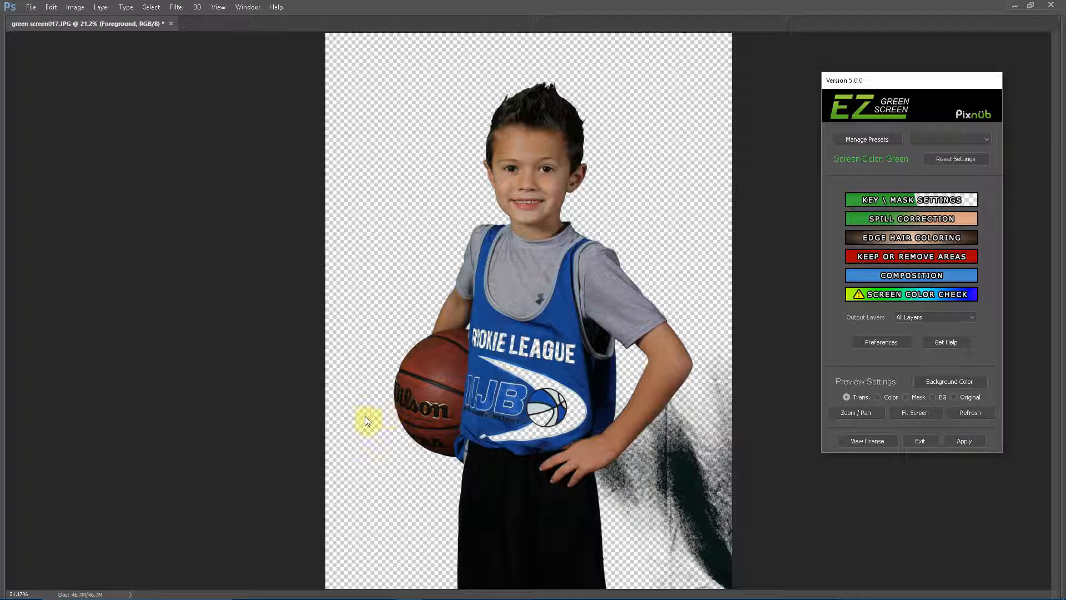
Try Extended Background Removal Mode in the key and mask settings, turn it off again and return to the main menu
left_click(916, 203)
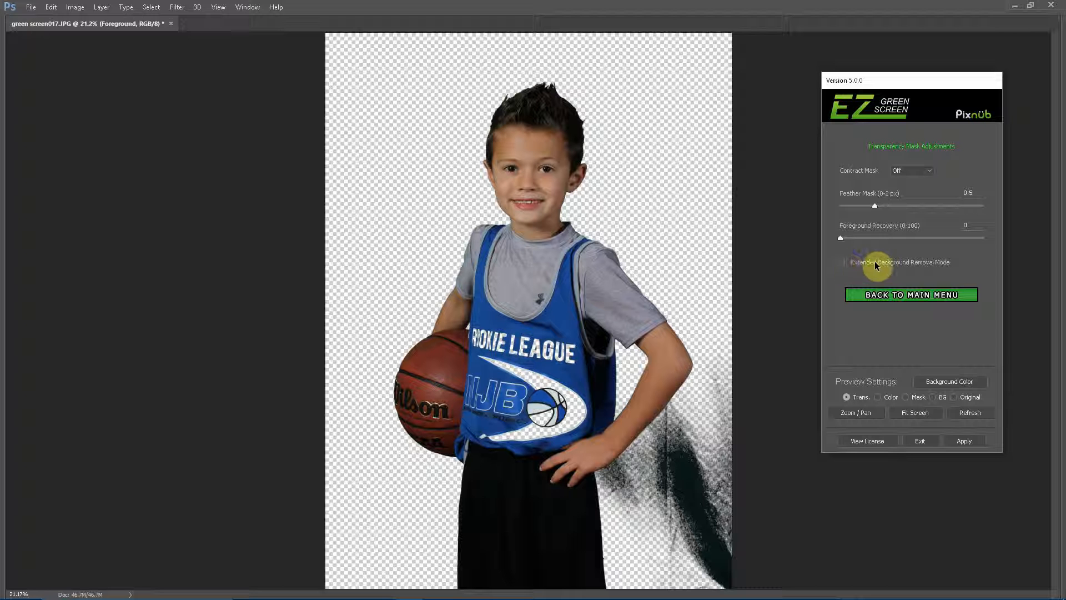
left_click(843, 263)
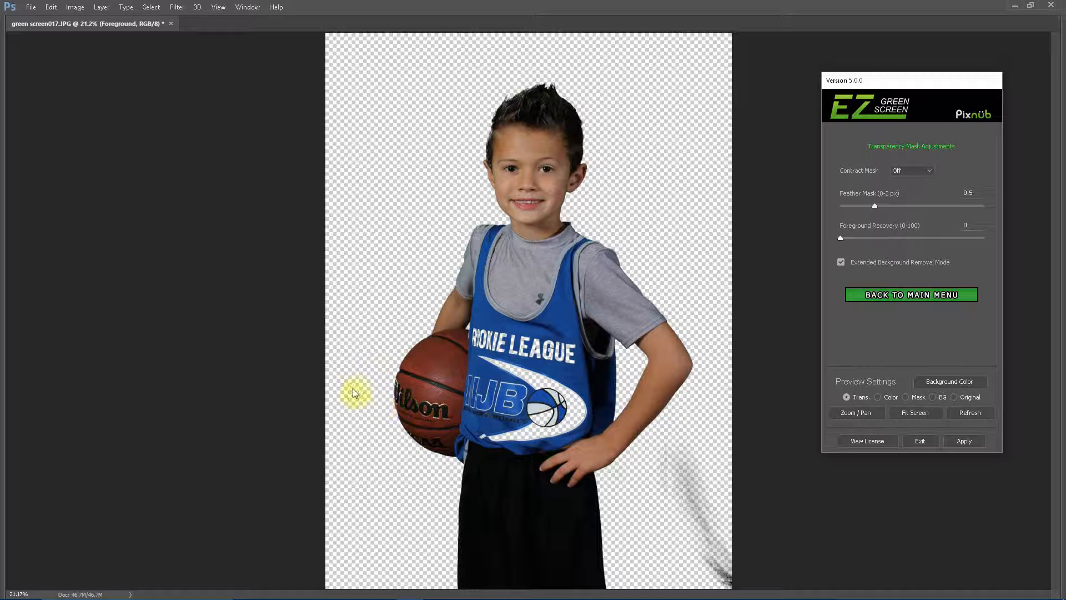
left_click(840, 263)
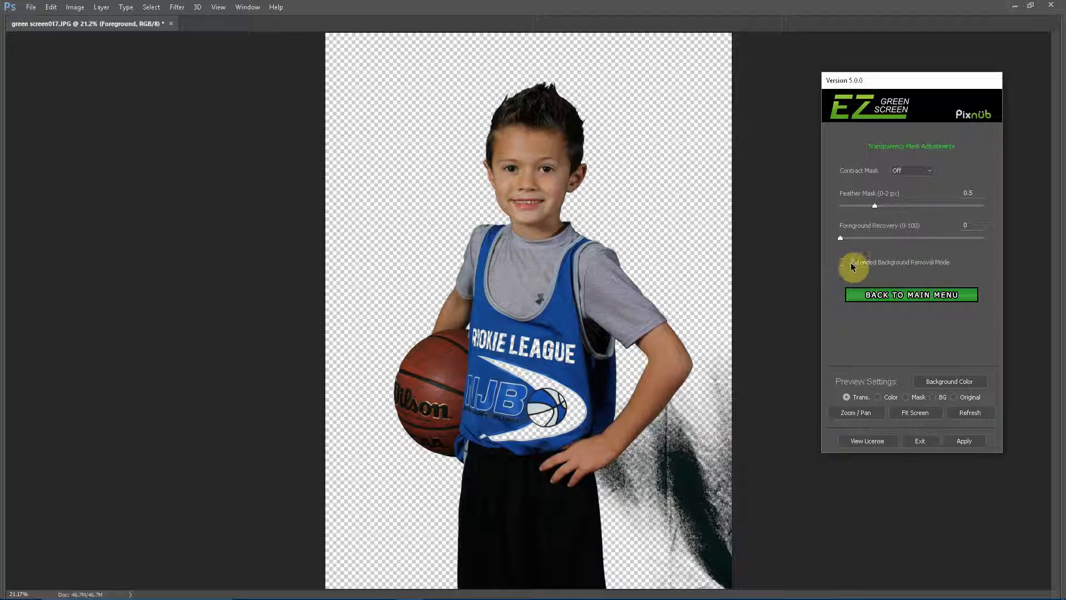
left_click(892, 297)
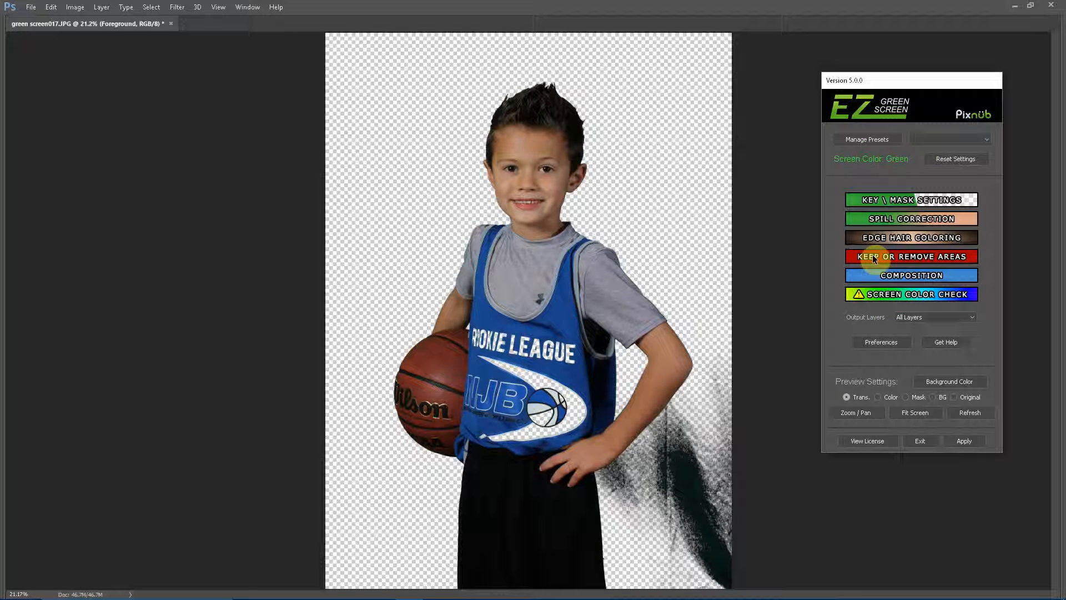
Using Keep or Remove Areas, outline the jersey's lettering and logo with the Polygon Lasso and add that area to the foreground without spill correction
left_click(923, 255)
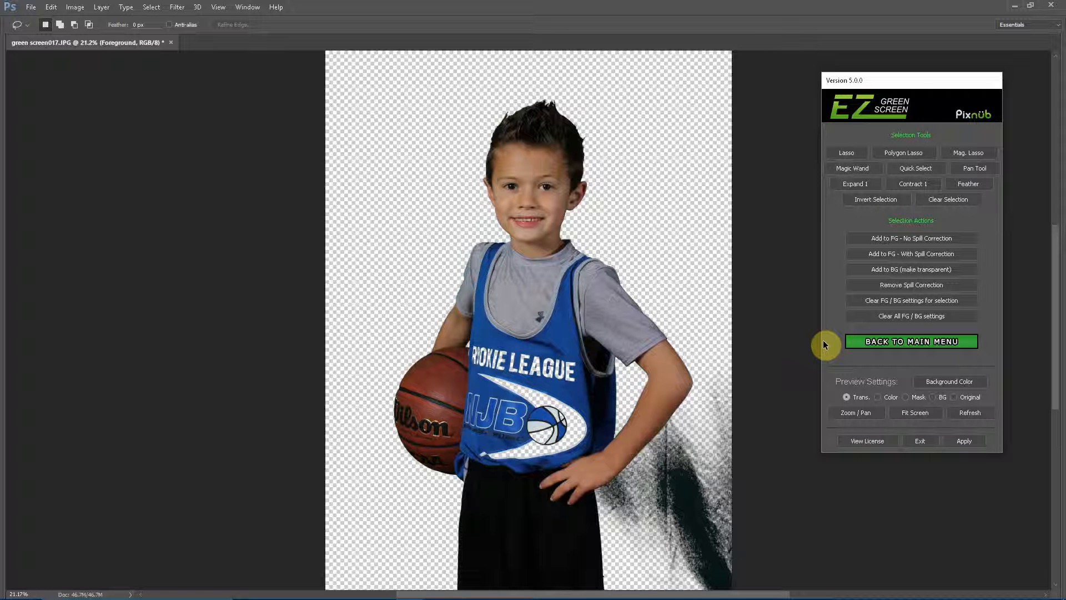
key("ctrl+plus")
key("ctrl+plus")
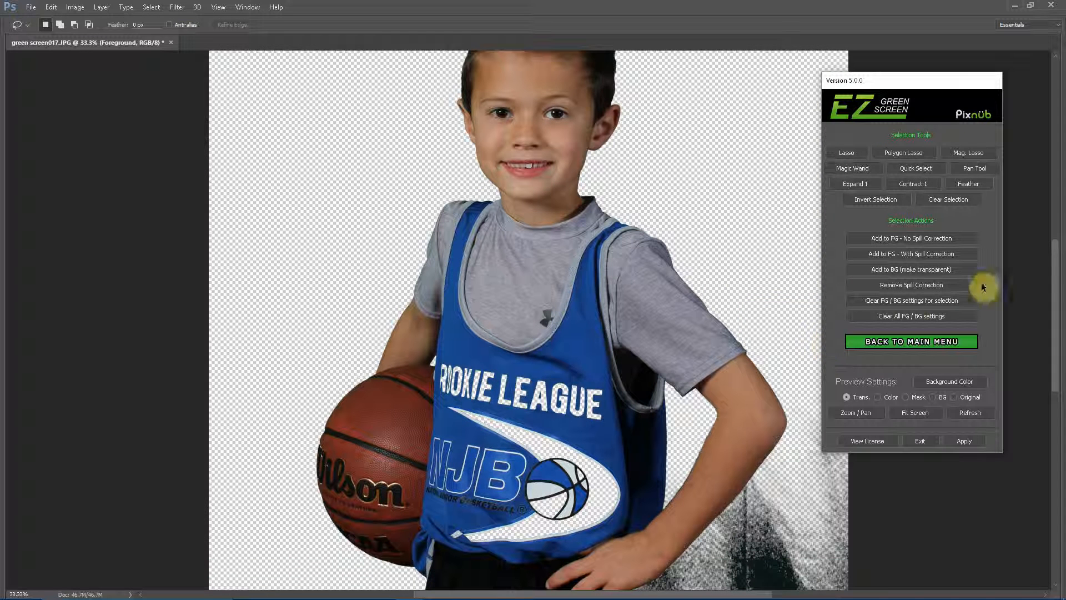
left_click(979, 167)
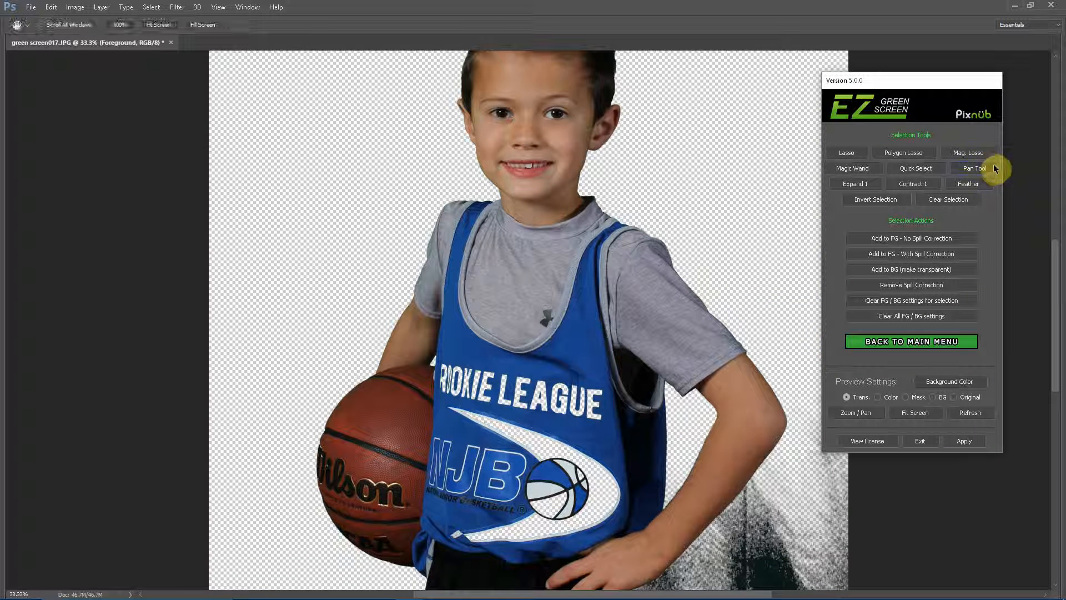
left_click_drag(578, 428, 582, 332)
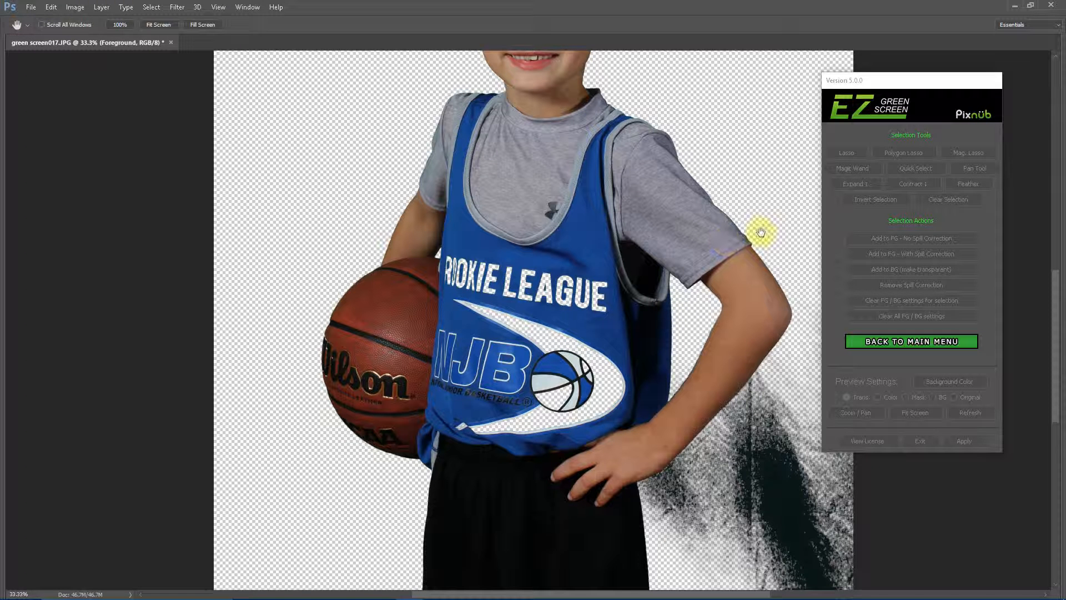
left_click(891, 154)
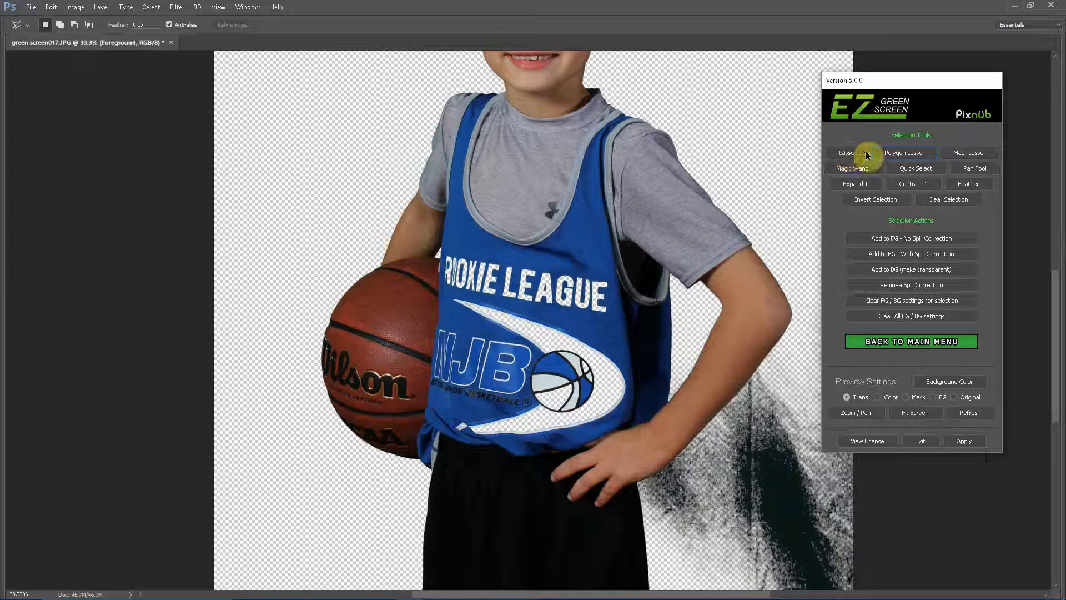
left_click(442, 258)
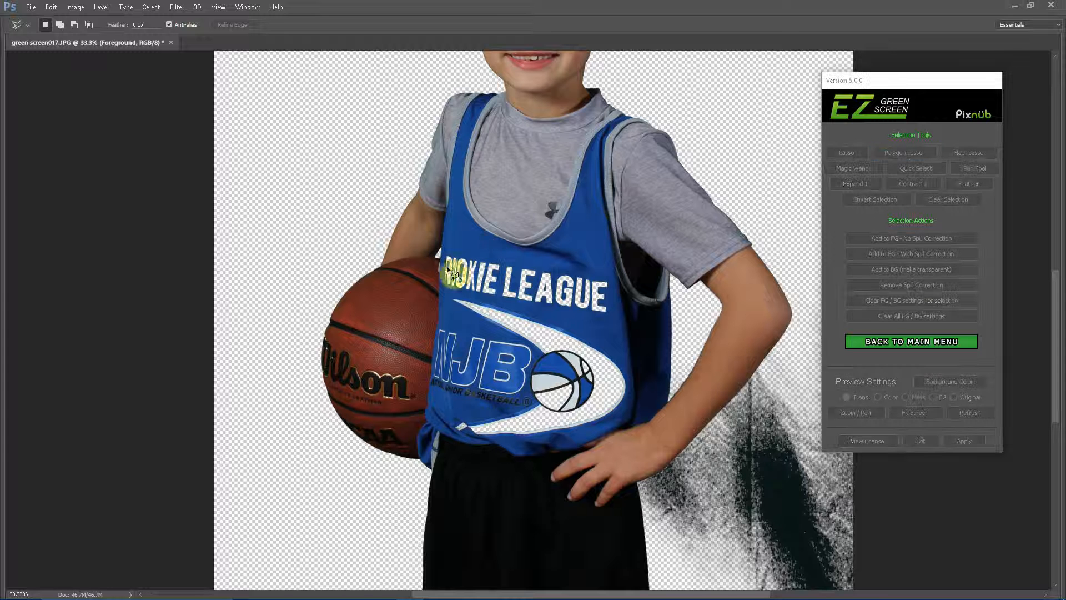
left_click(423, 396)
left_click(449, 451)
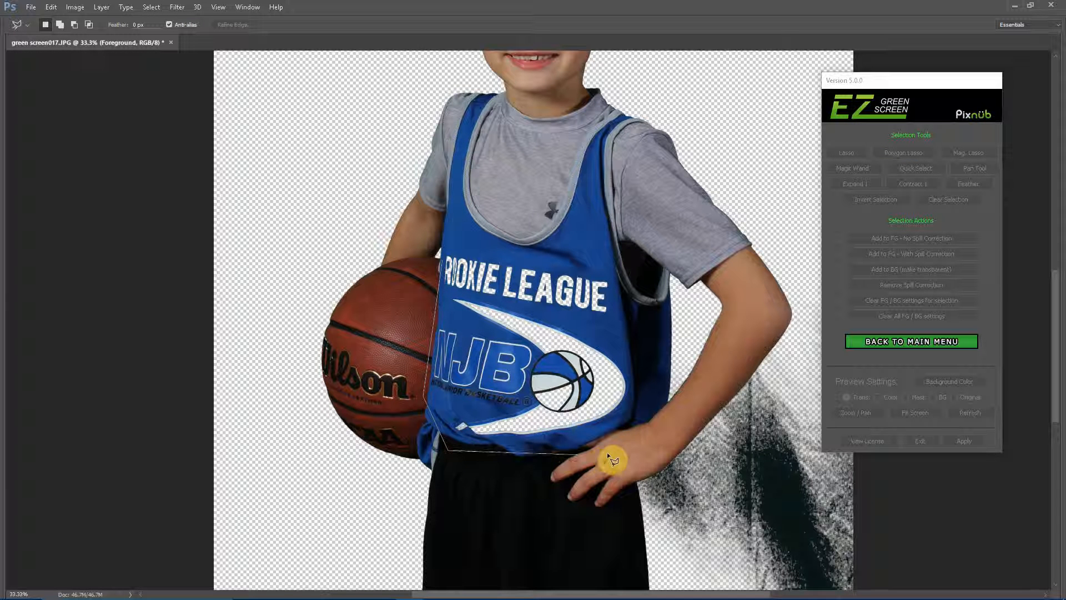
left_click(605, 453)
left_click(637, 422)
left_click(647, 266)
left_click(450, 235)
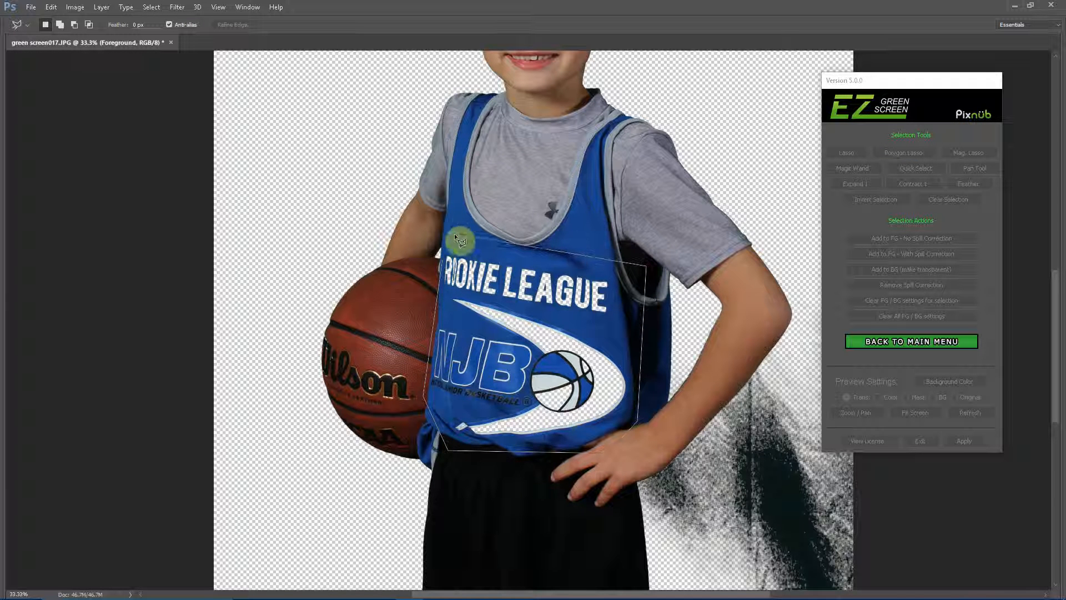
left_click(444, 252)
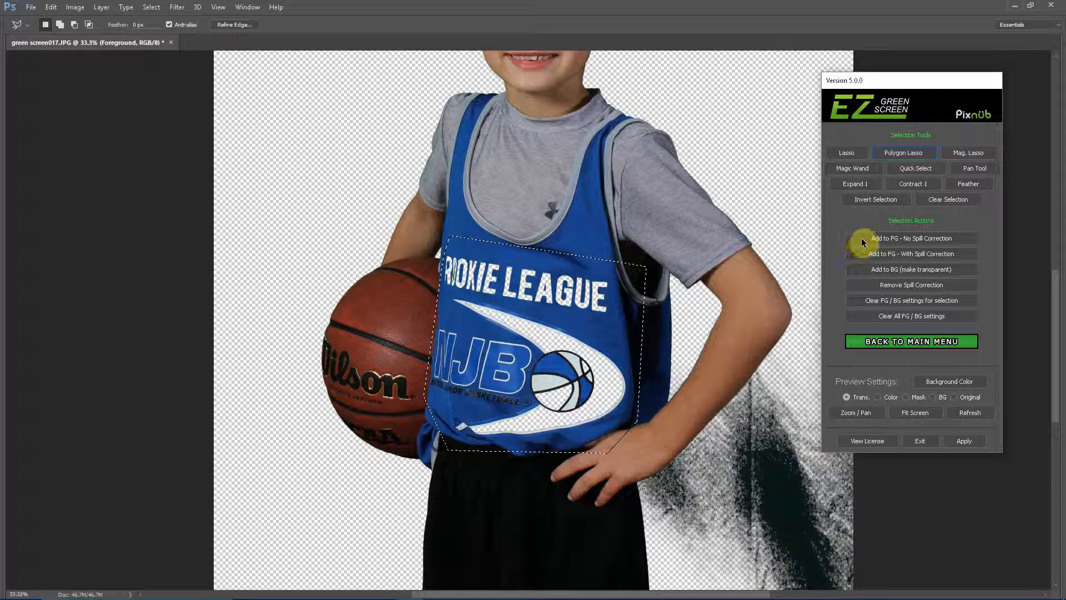
left_click(921, 239)
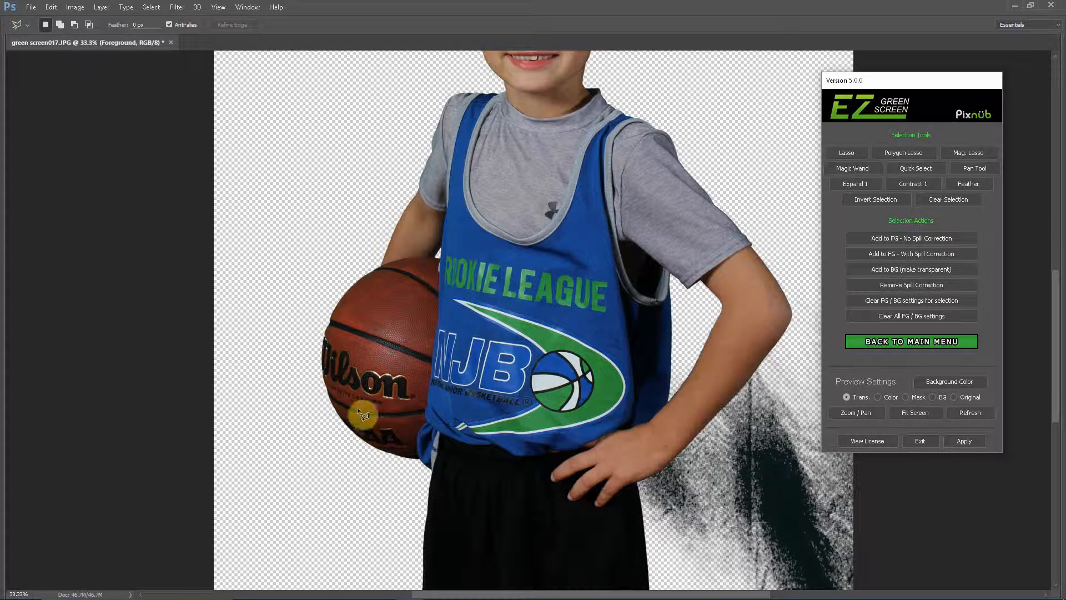
Select the basketball with Quick Select and add it to the foreground with spill correction
left_click(915, 168)
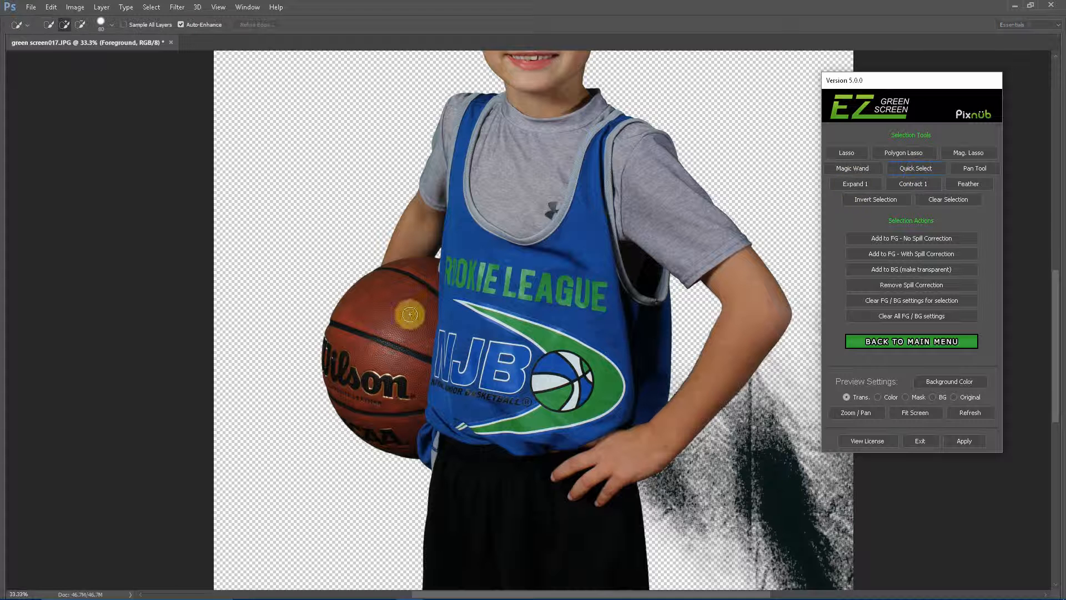
mouse_move(336, 345)
left_mouse_down()
mouse_move(373, 432)
mouse_move(362, 312)
mouse_move(423, 273)
mouse_move(347, 304)
mouse_move(327, 350)
mouse_move(346, 417)
mouse_move(365, 429)
mouse_move(335, 349)
mouse_move(361, 284)
mouse_move(373, 283)
mouse_move(356, 291)
mouse_move(324, 359)
mouse_move(365, 424)
mouse_move(328, 387)
left_mouse_up()
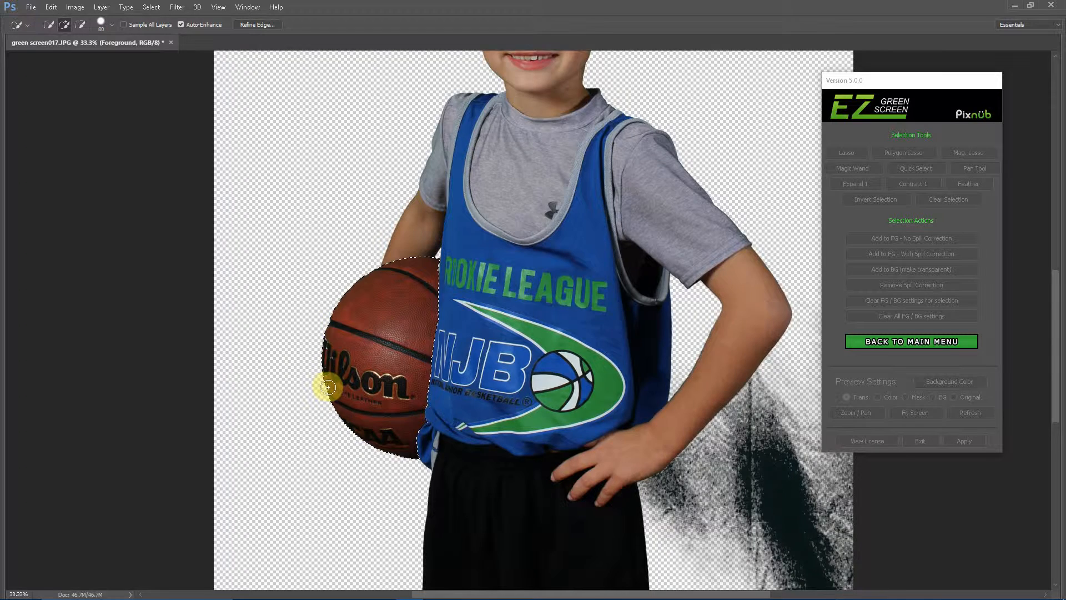
key("ctrl+plus")
key("ctrl+plus")
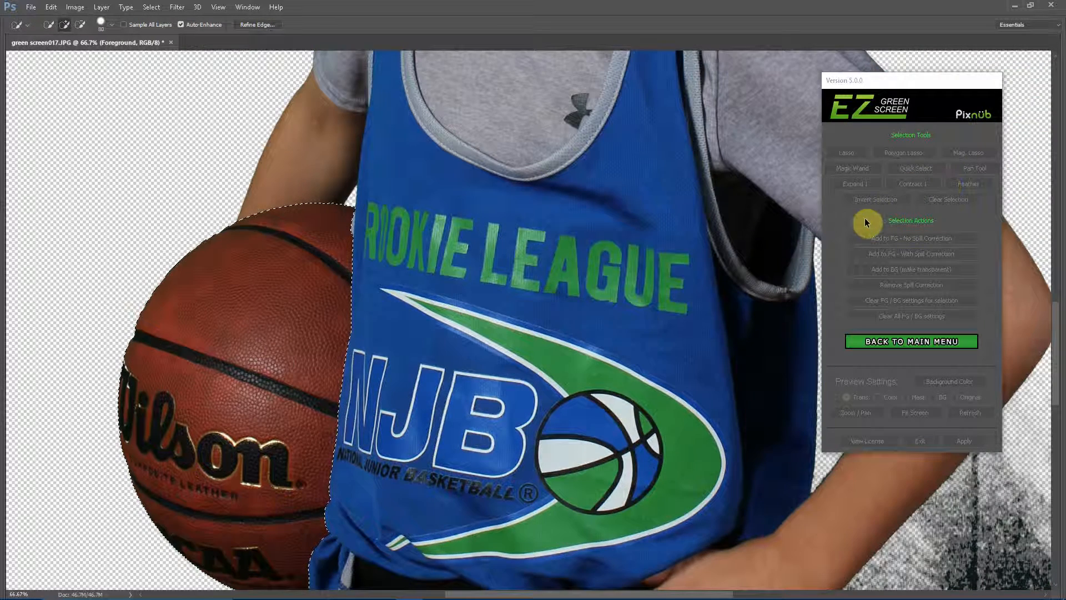
left_click(973, 169)
left_click_drag(444, 324, 666, 269)
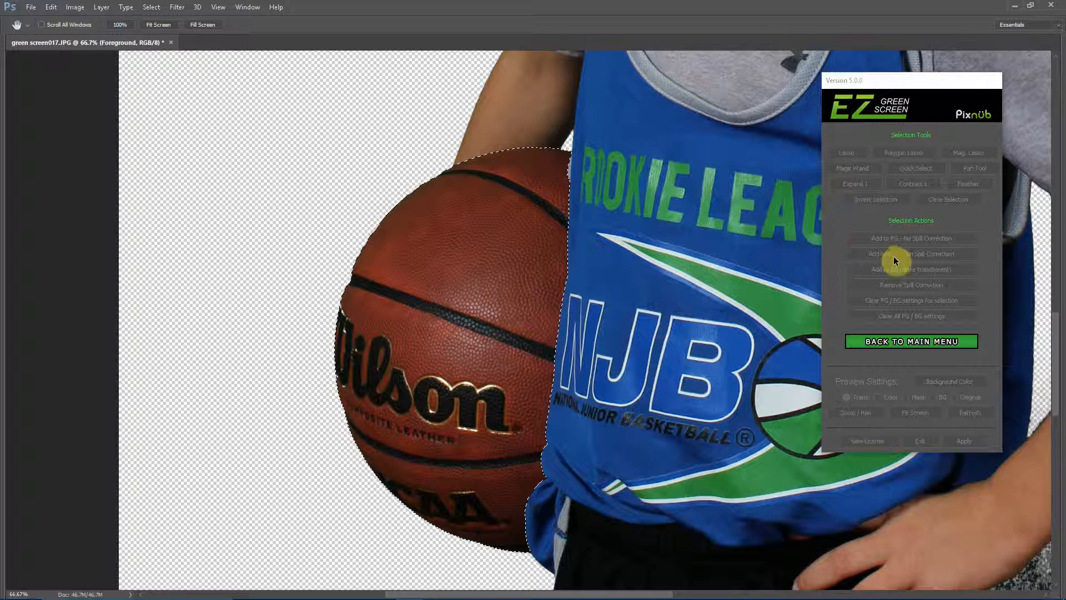
key("Escape")
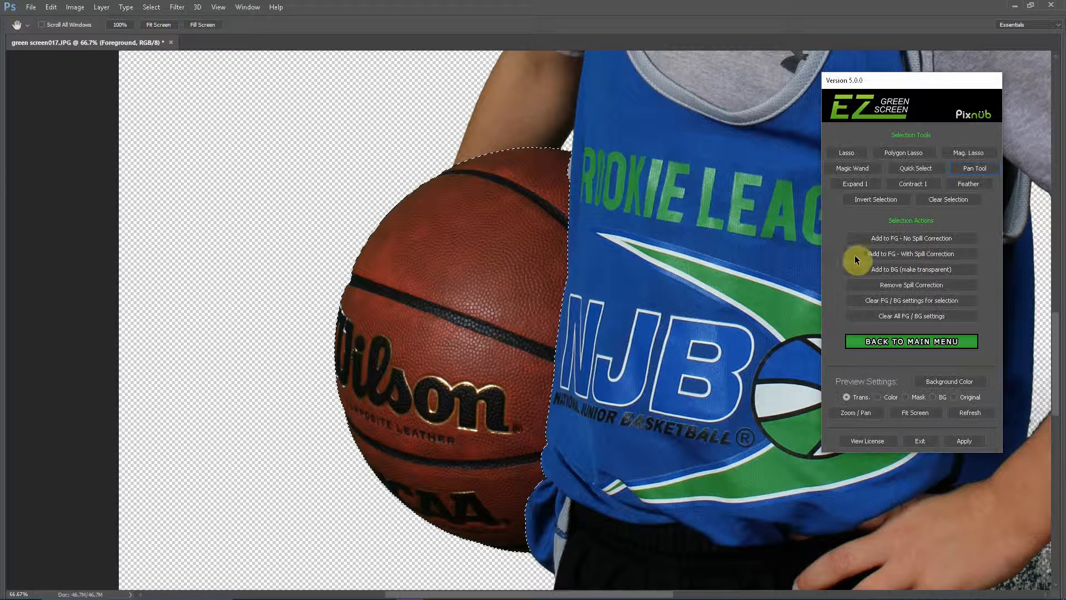
left_click(914, 255)
Preview the original photo and use Quick Select on the shadowed green backdrop beside the bent arm and in the gap between arm and jersey
left_click_drag(459, 375, 304, 363)
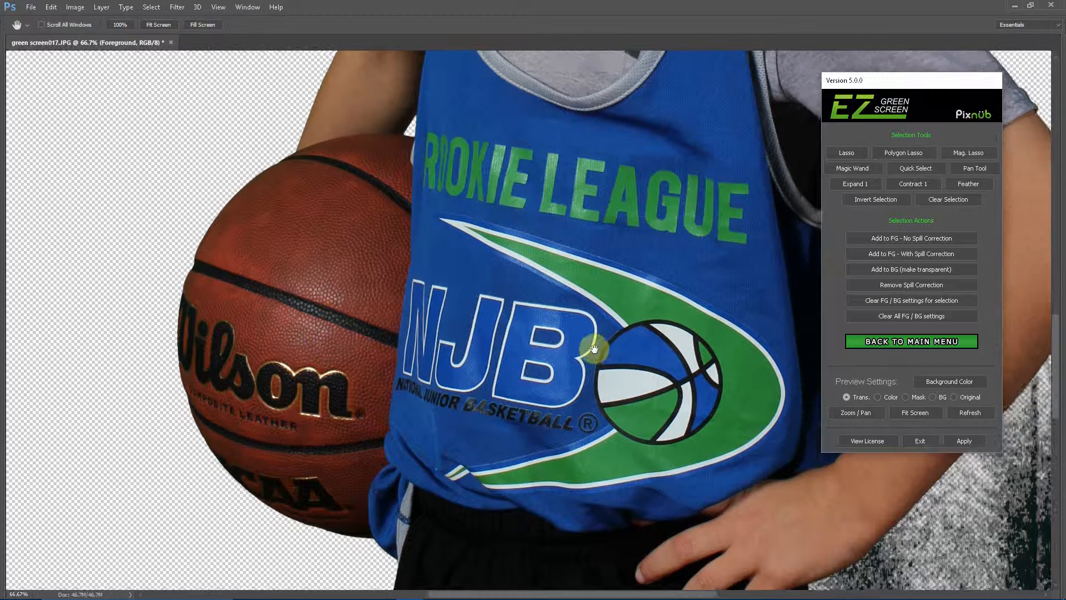
left_click_drag(593, 348, 277, 305)
left_click_drag(452, 352, 424, 276)
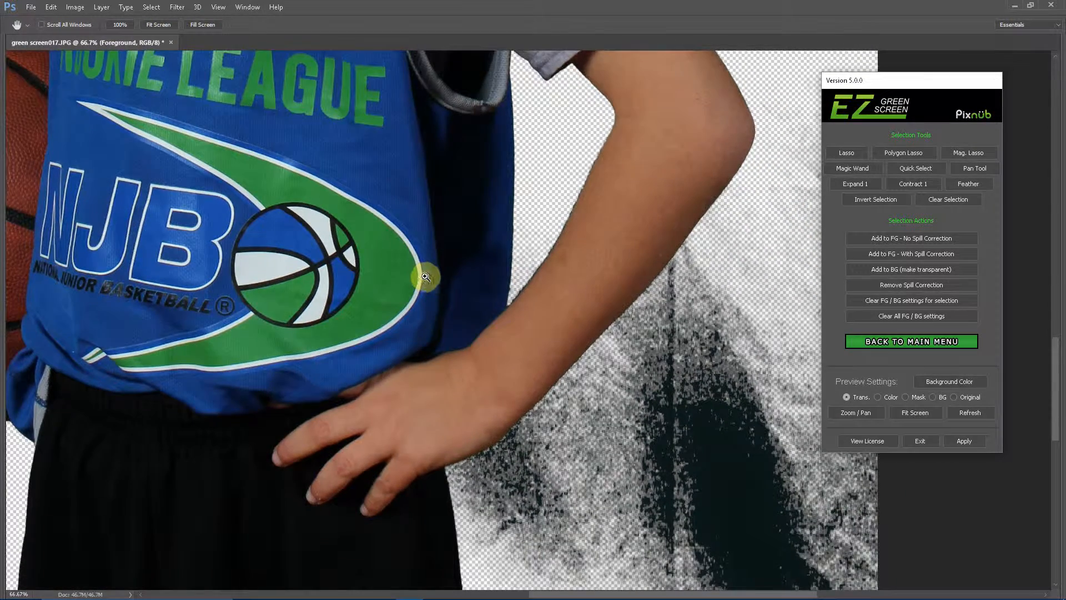
left_click(426, 276, "alt")
left_click(425, 276, "alt")
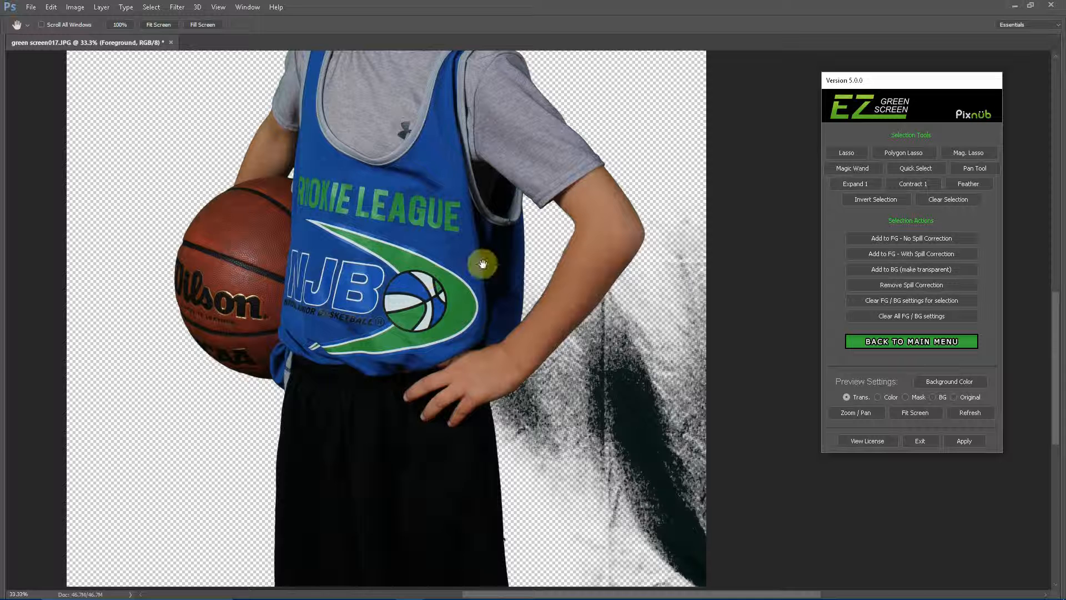
left_click(956, 398)
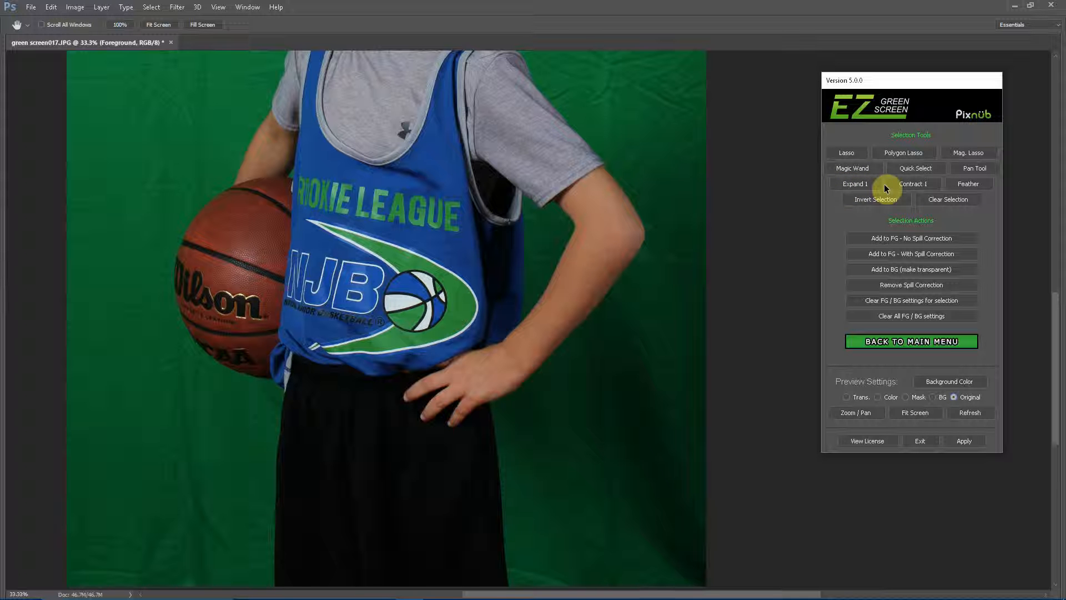
left_click(911, 169)
mouse_move(595, 402)
left_mouse_down()
mouse_move(605, 374)
mouse_move(584, 445)
mouse_move(591, 555)
mouse_move(677, 322)
mouse_move(688, 212)
mouse_move(671, 307)
left_mouse_up()
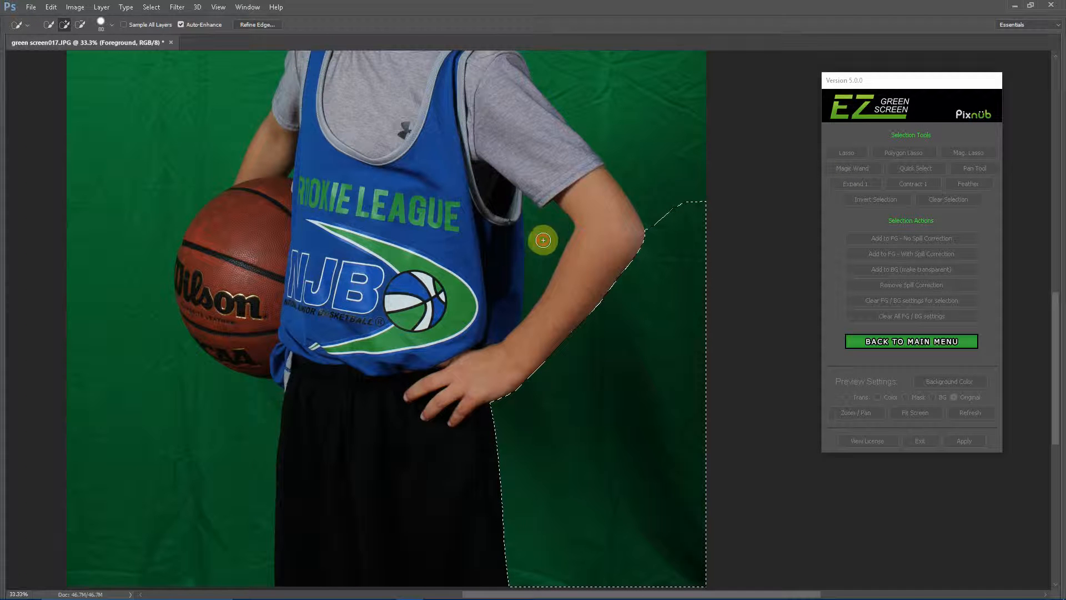
left_click_drag(543, 240, 543, 256)
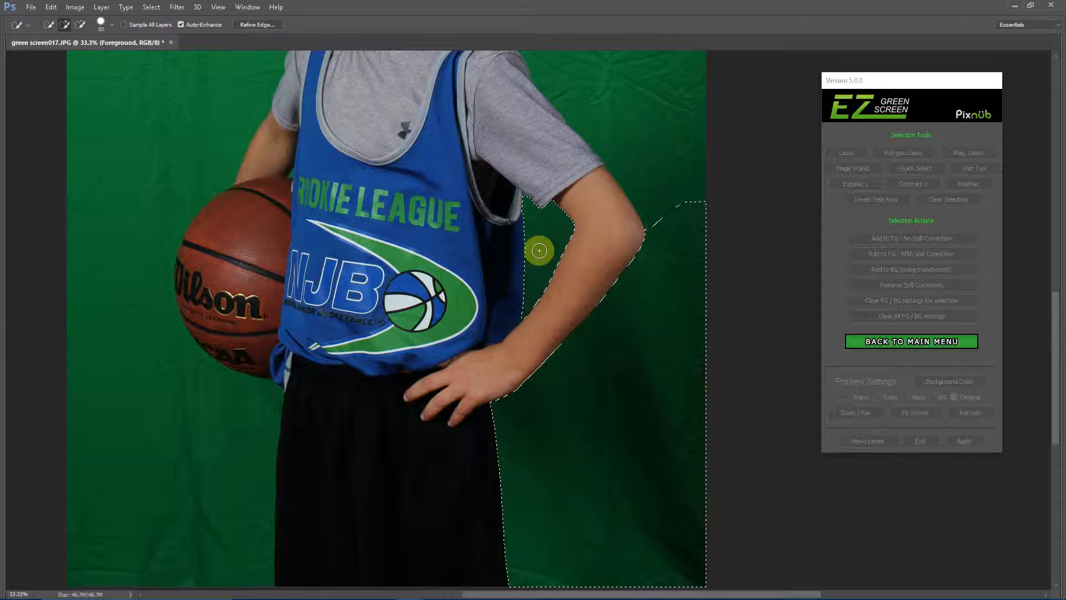
Add the missed corner of green backdrop between the jersey and the forearm to the selection with the Magic Wand
scroll(540, 256, "up", 1)
scroll(542, 255, "up", 1)
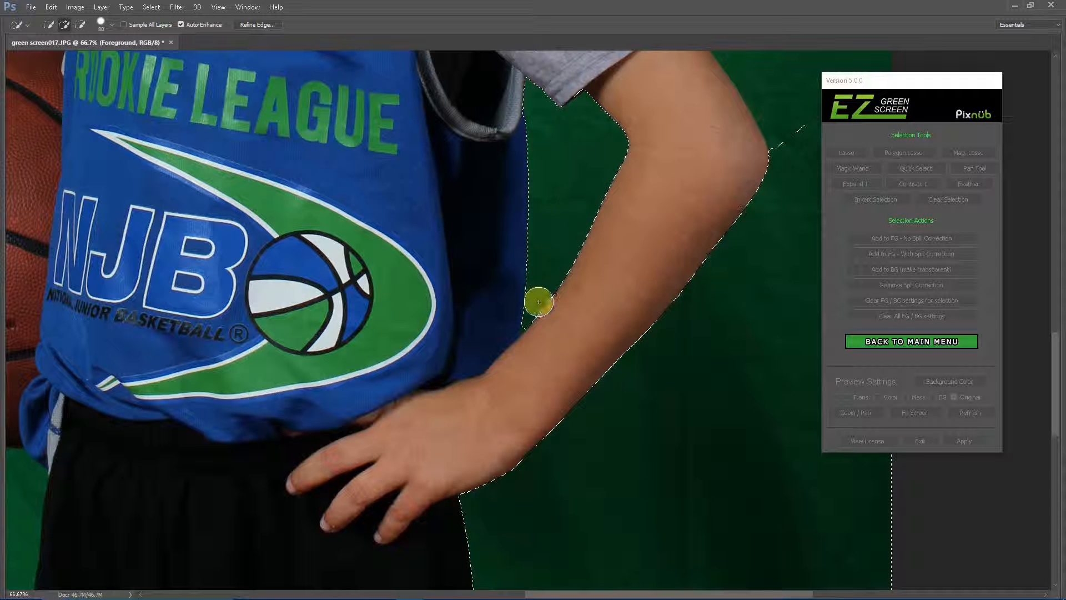
left_click(850, 220)
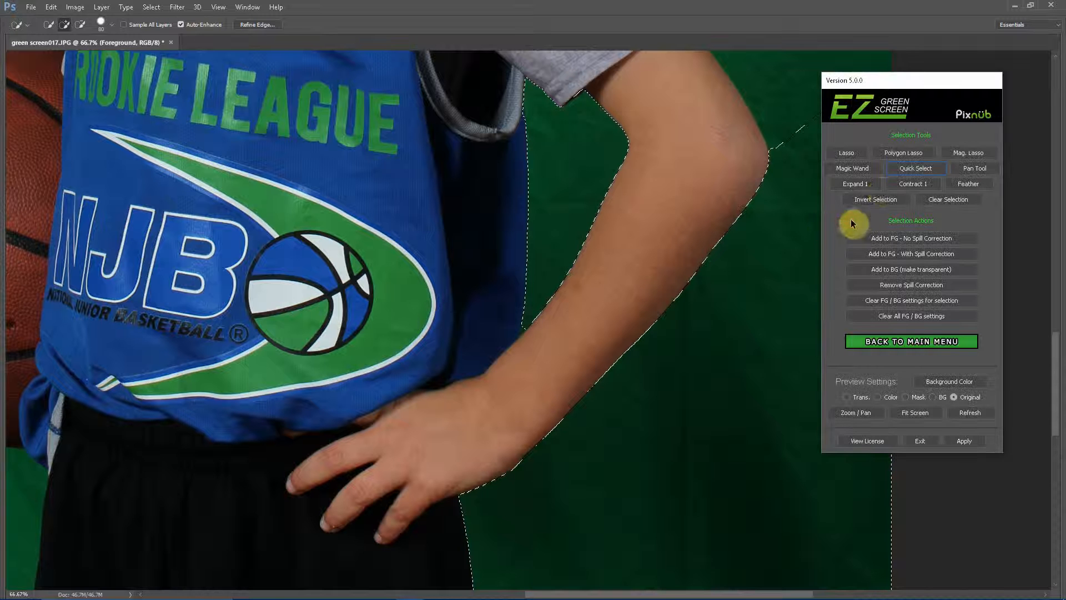
left_click(911, 170)
left_click(858, 172)
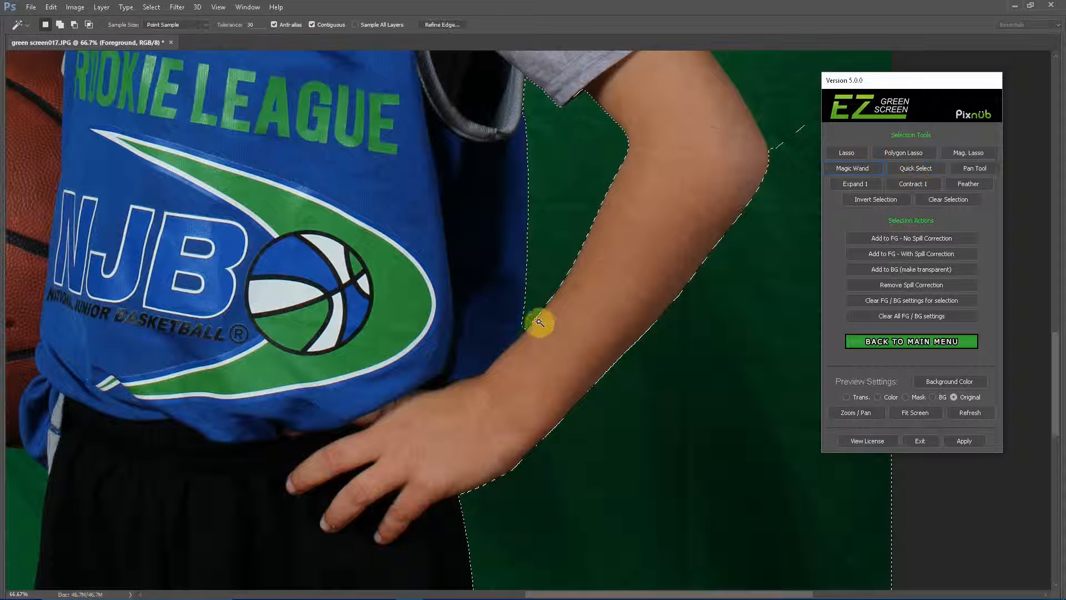
key("shift")
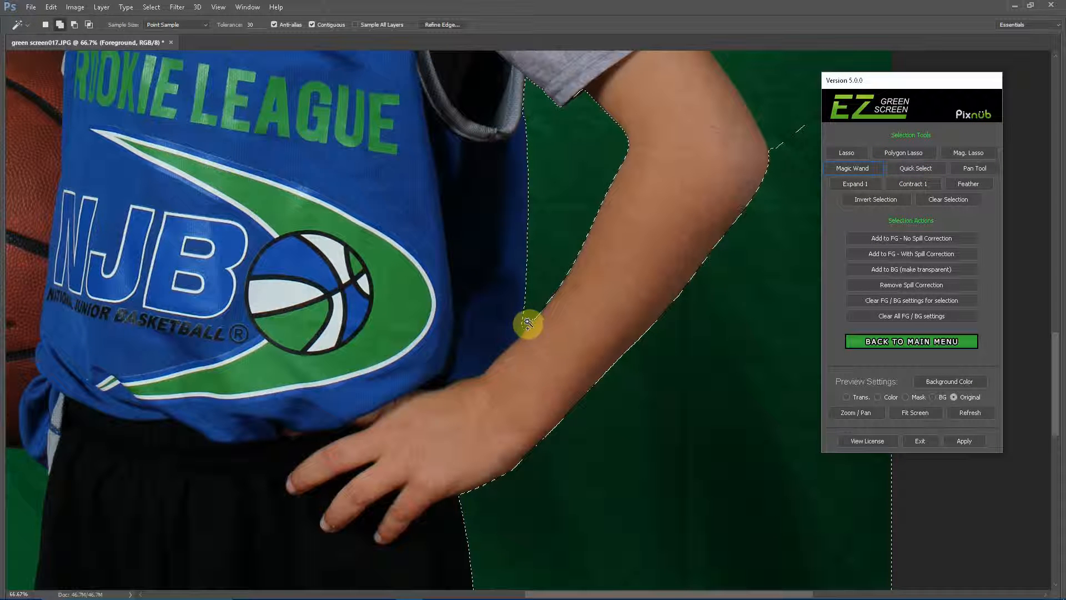
left_click(524, 332, "shift")
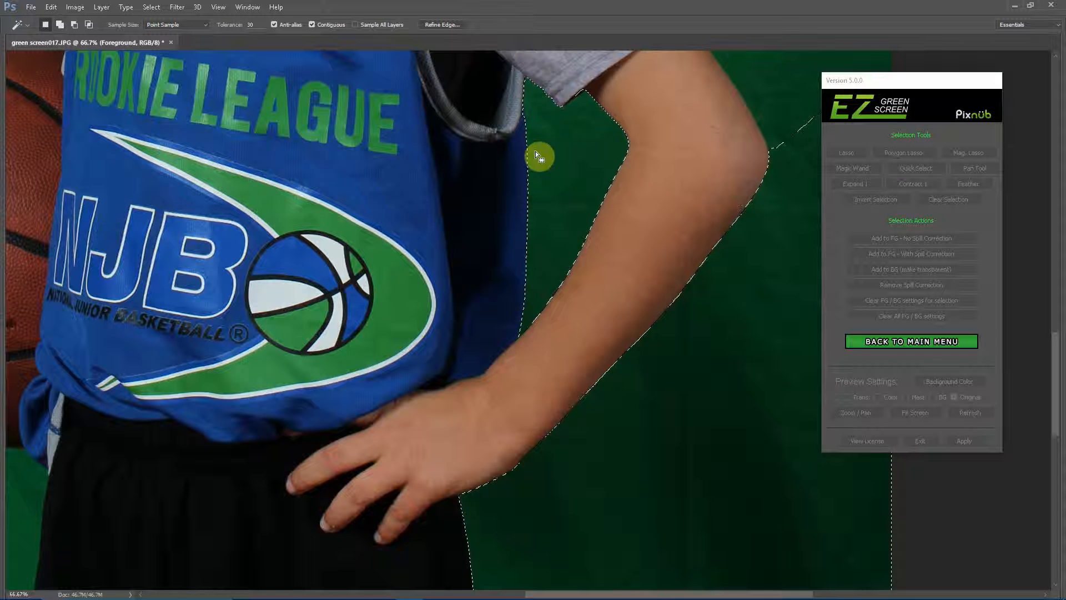
Subtract the wrongly selected bits along the jersey's armhole edge from the selection with the Magic Wand
key("alt")
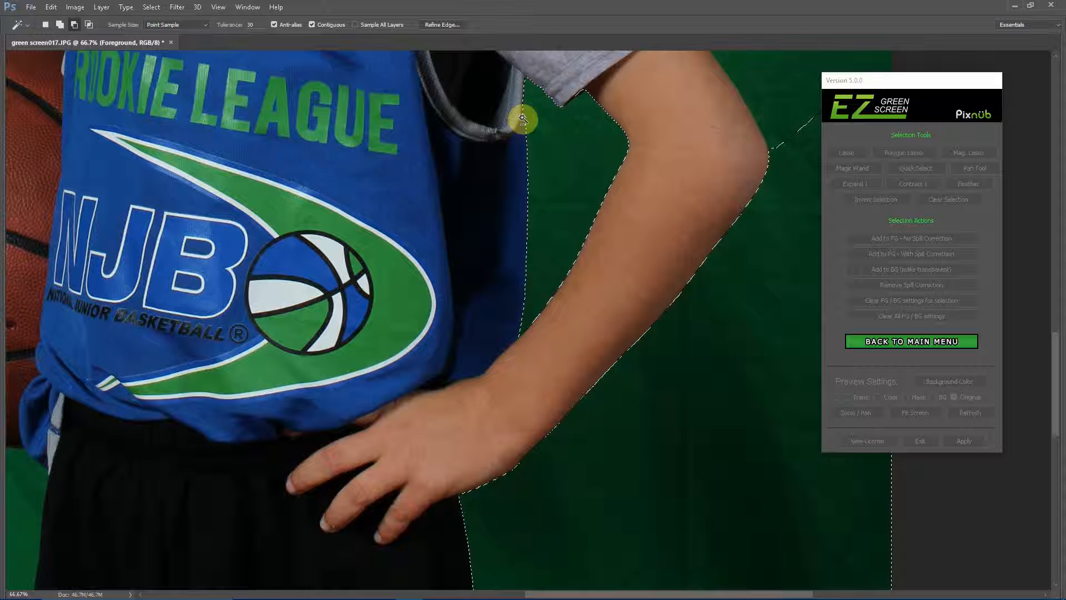
left_click(522, 117, "alt")
left_click(515, 144, "alt")
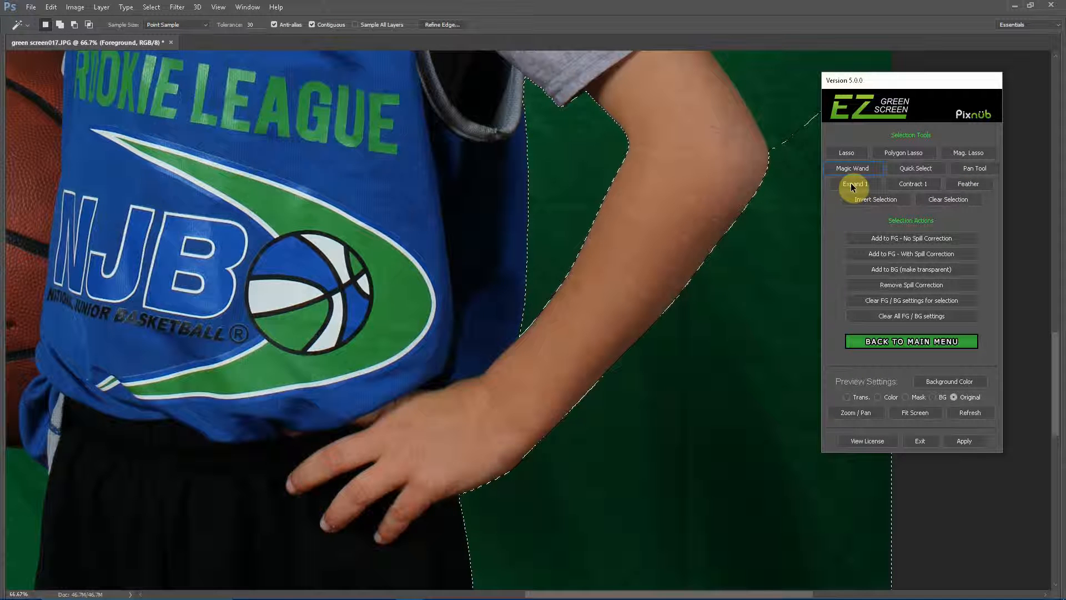
Add the shadowed backdrop selection, expanded by 1 and feathered, to the background so that it is transparent
left_click(852, 184)
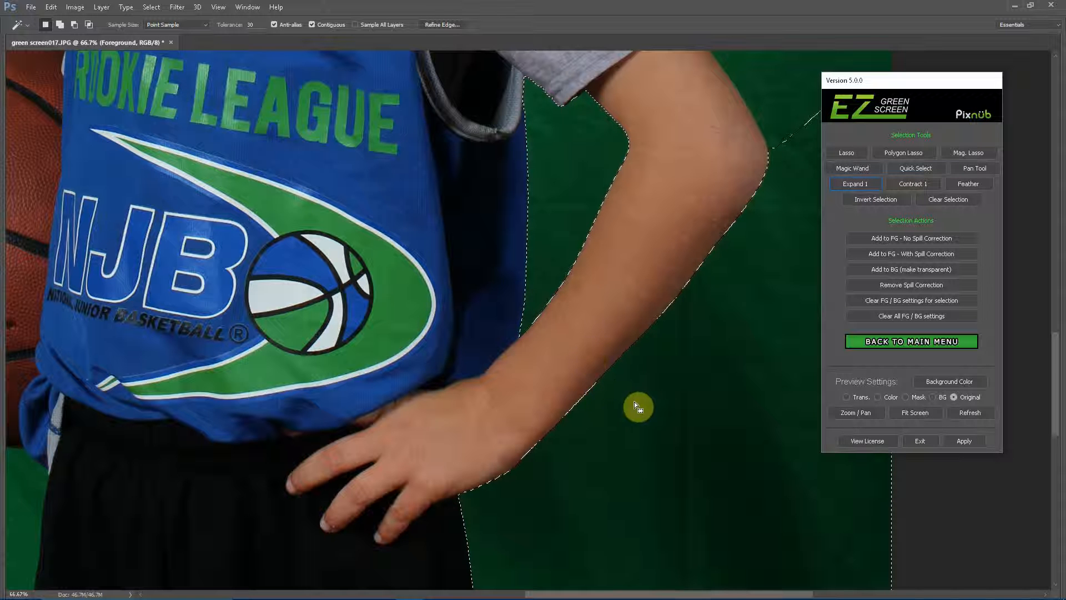
left_click(976, 183)
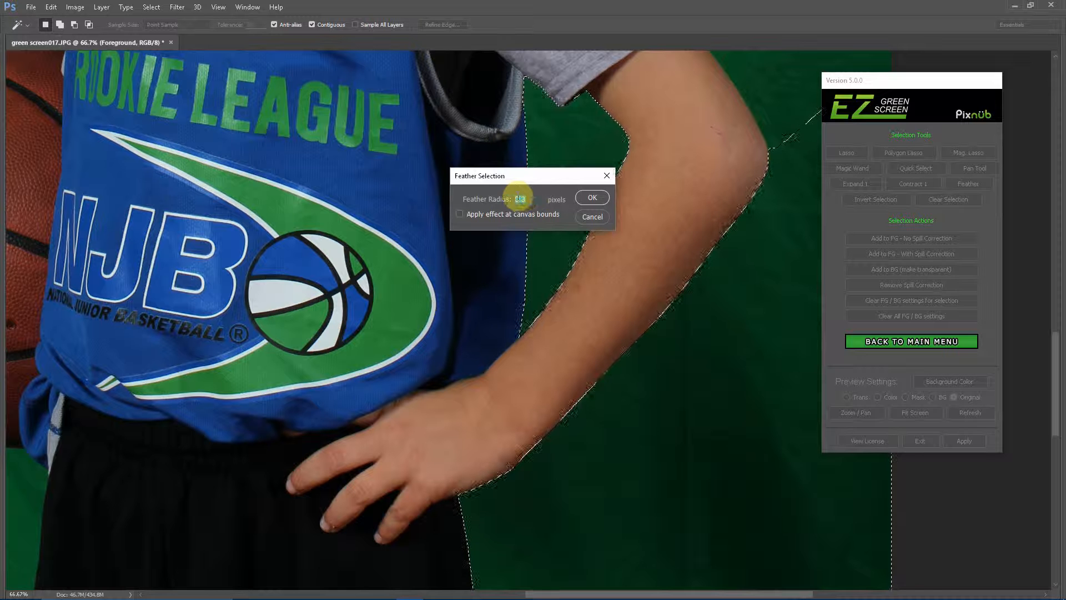
left_click(581, 198)
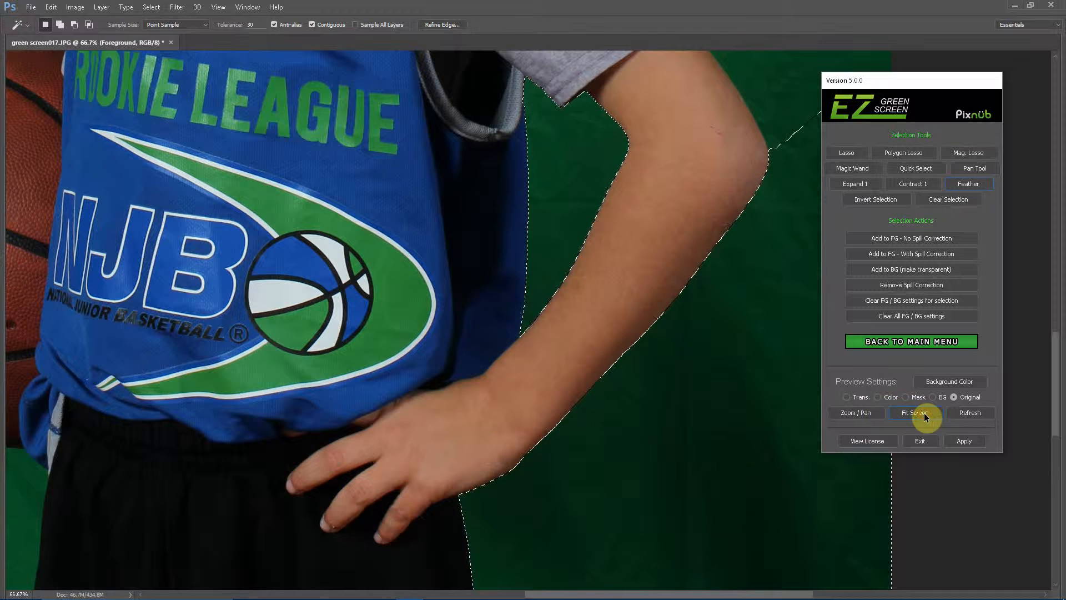
left_click(919, 413)
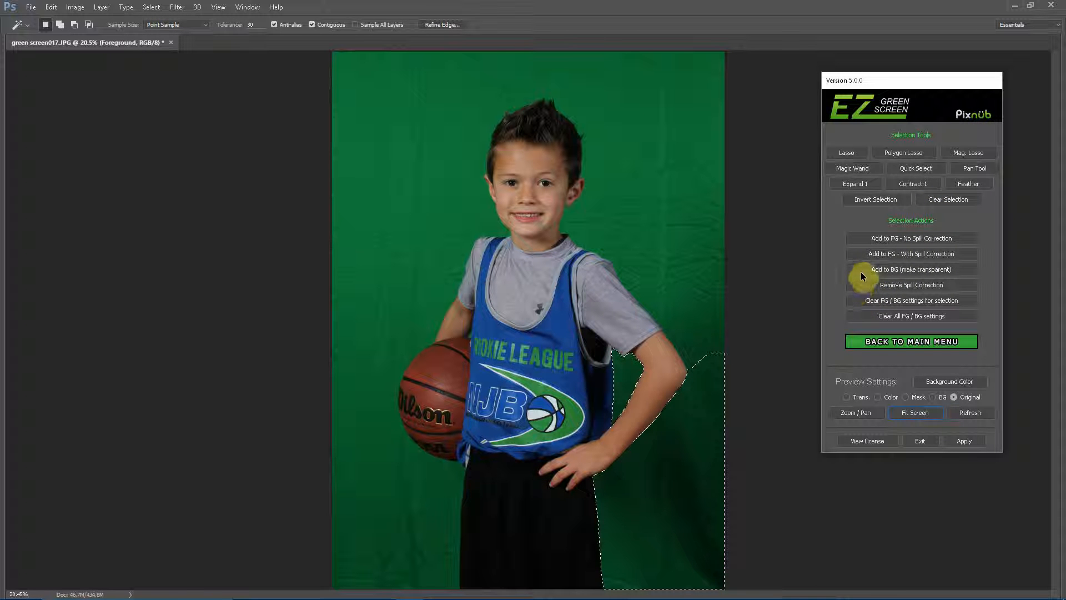
left_click(967, 269)
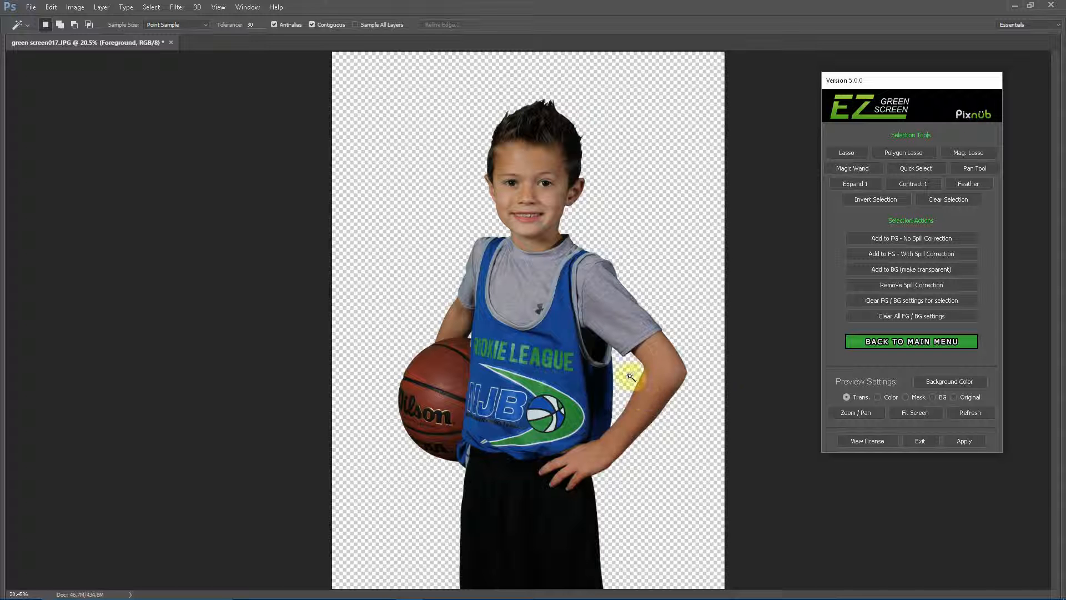
Preview the cutout against the solid background color, lasso the faint remnants beside the elbow and add that area to the background
left_click(878, 396)
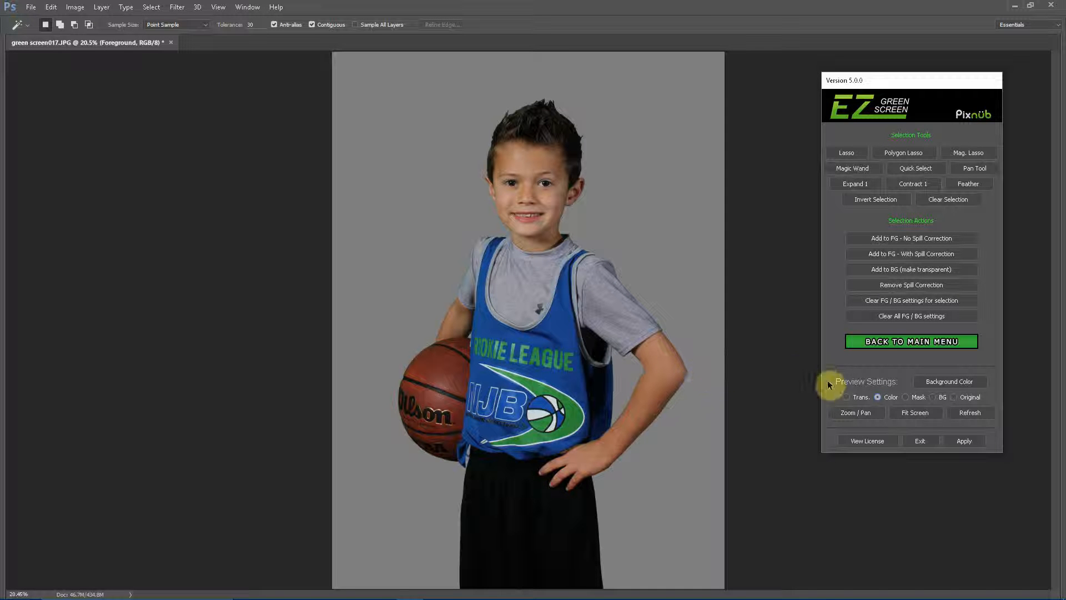
left_click(846, 397)
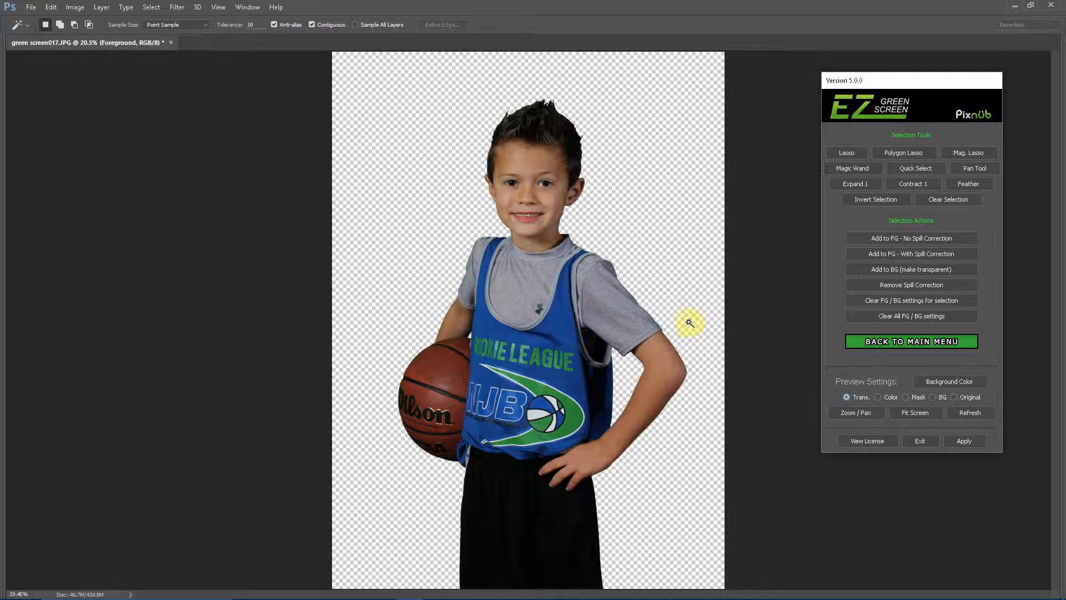
left_click(878, 397)
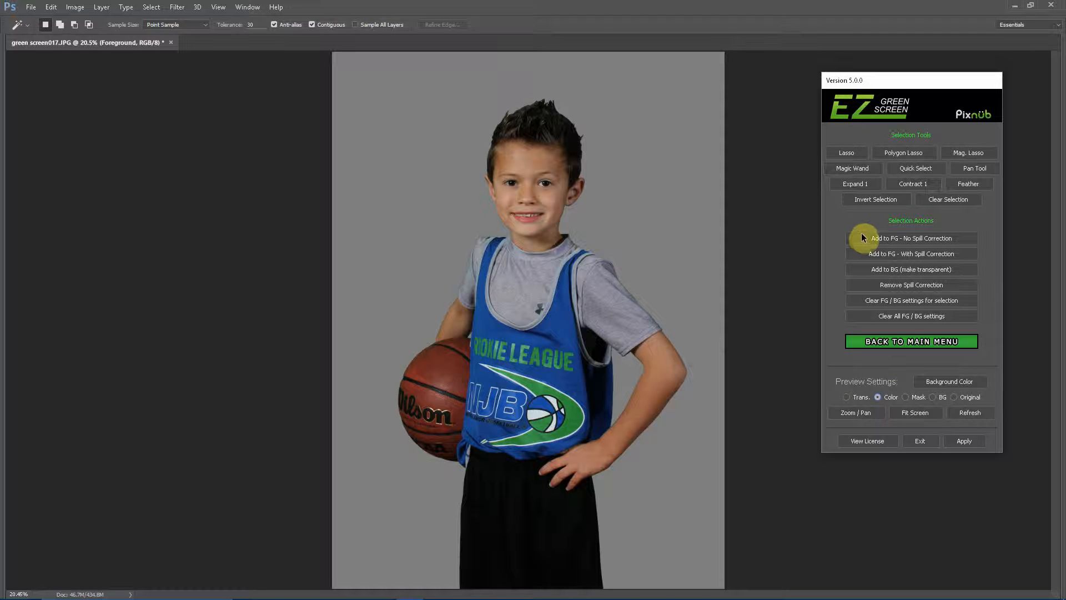
left_click(847, 155)
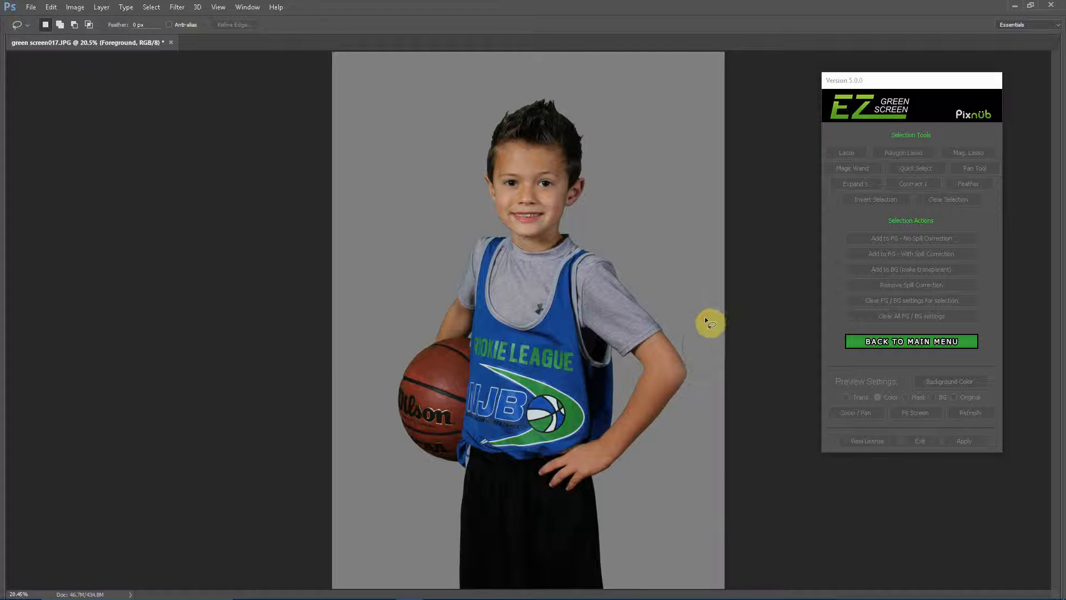
left_click_drag(706, 319, 712, 337)
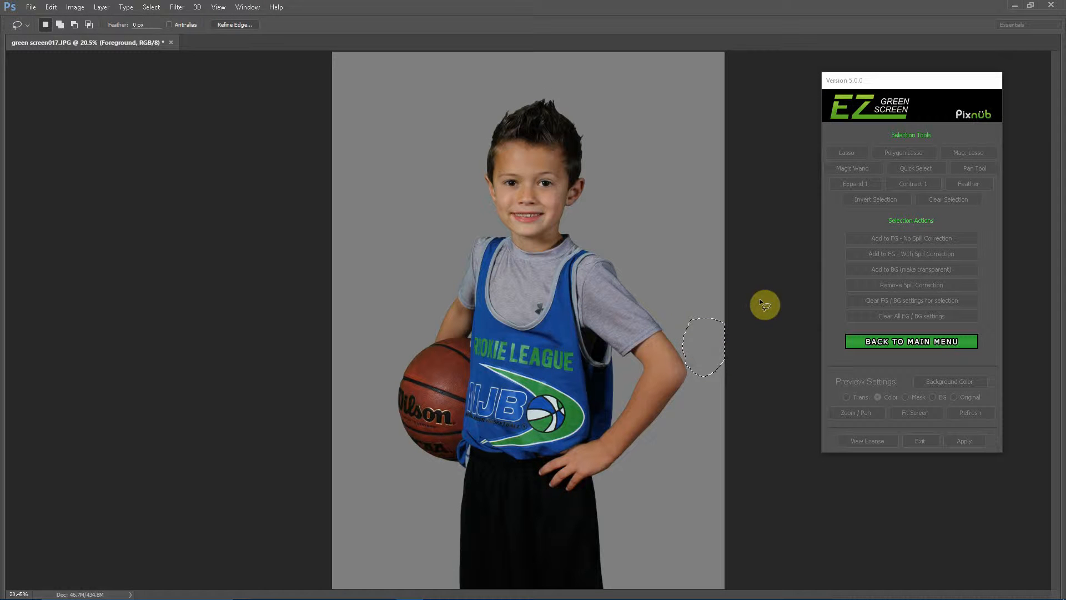
left_click(870, 271)
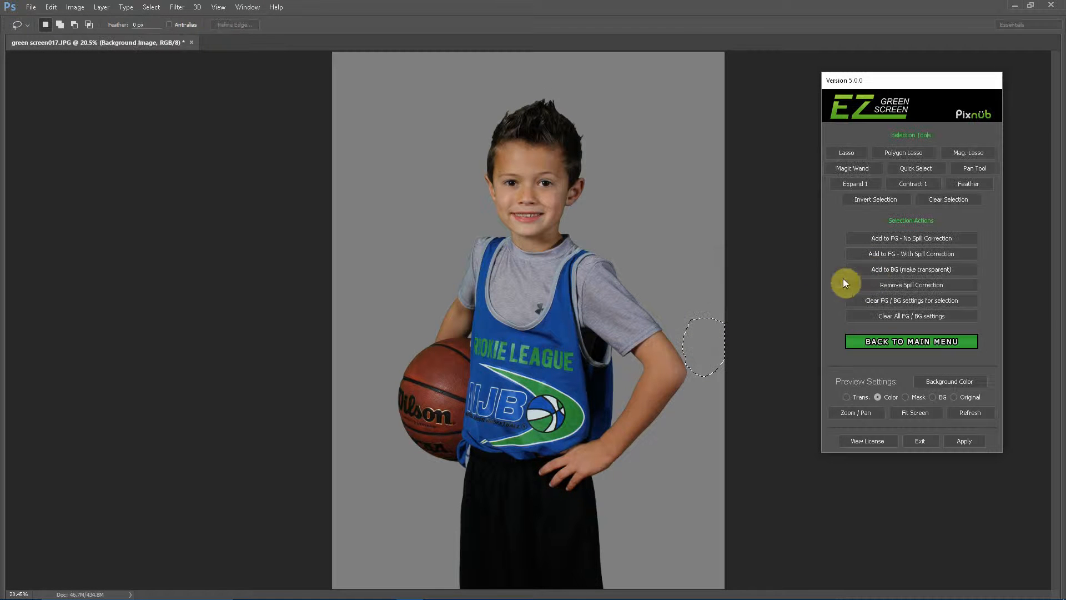